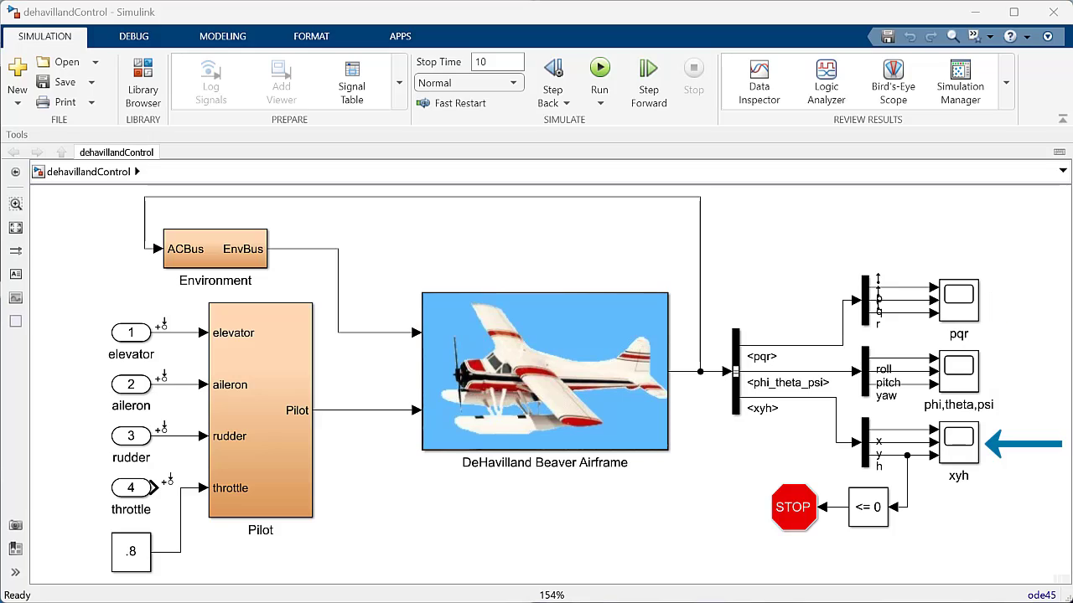
Simulate the dehavillandControl model for its 10-second stop time and check the pqr, attitude and xyh scopes.
left_click(605, 77)
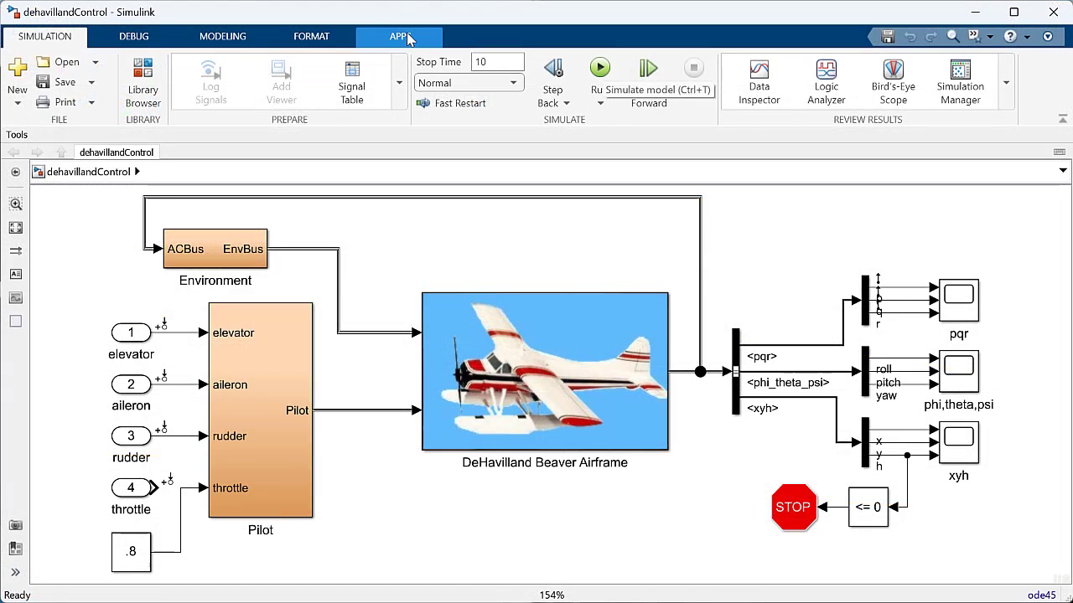
Launch Model Linearizer from the Control Systems section of the apps gallery.
left_click(403, 38)
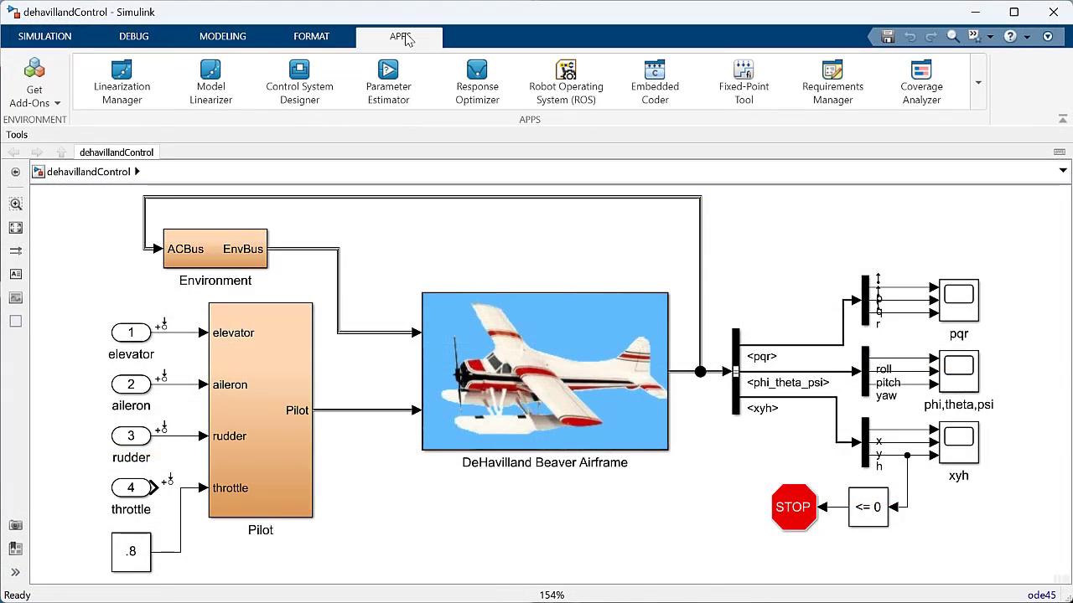
left_click(978, 84)
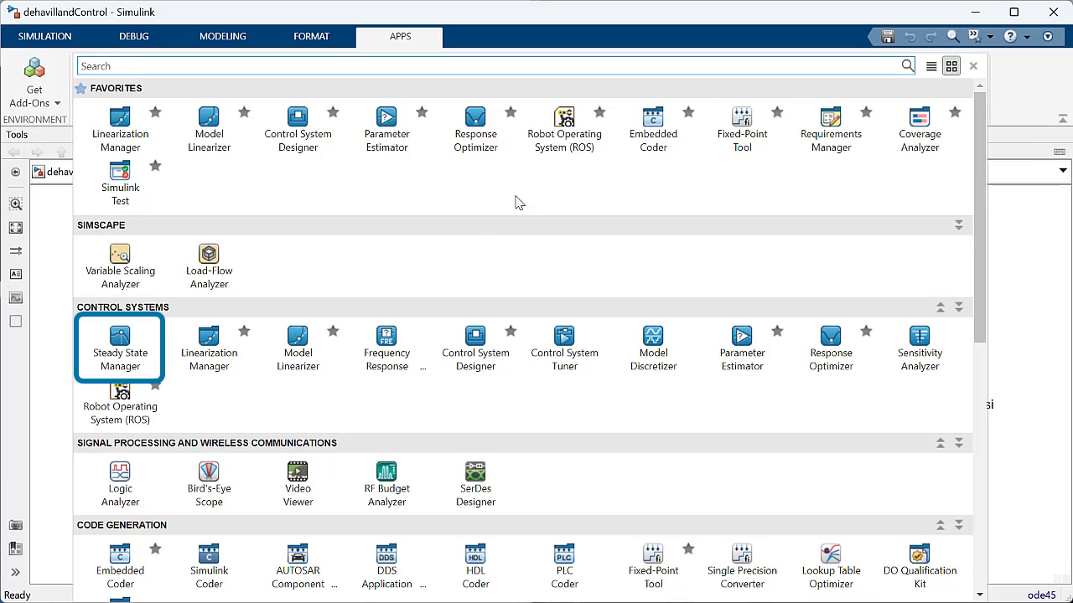
left_click(282, 369)
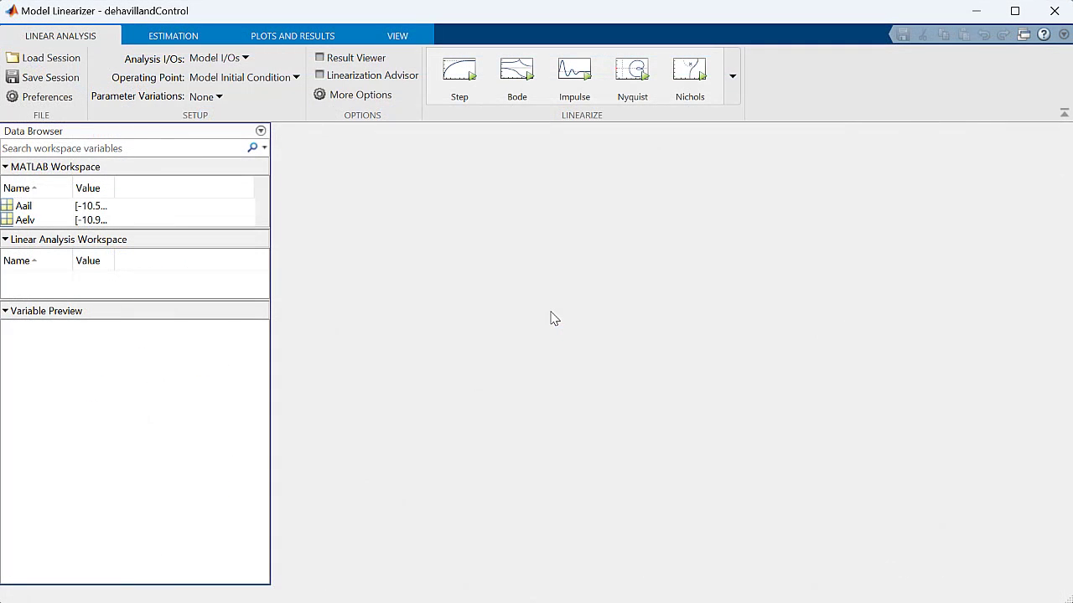
Trim the model with xe State 1 not steady and State 3 known, creating op_trim1.
left_click(262, 80)
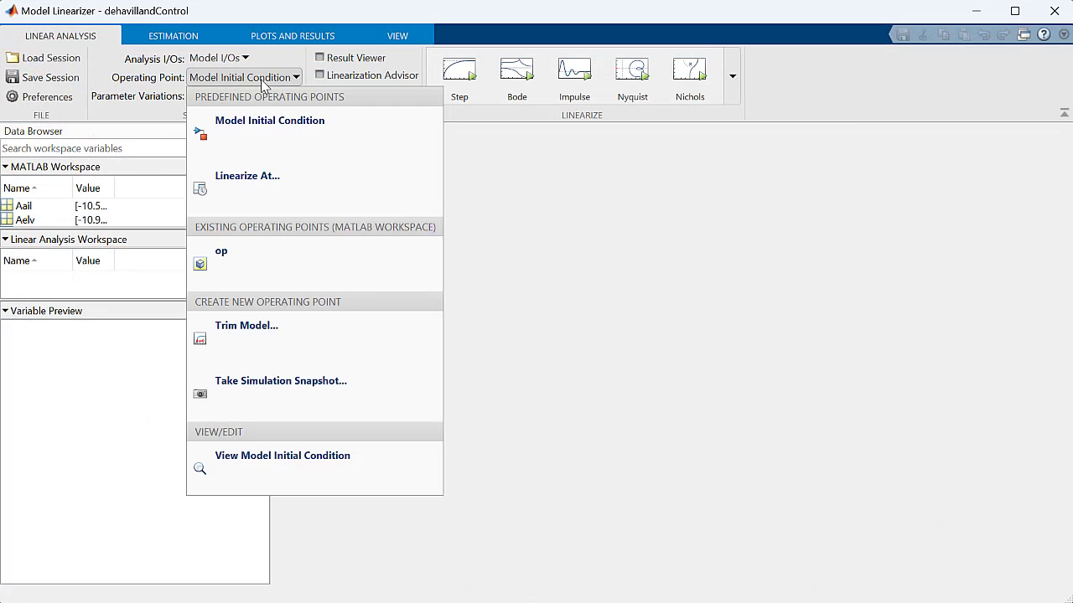
left_click(268, 335)
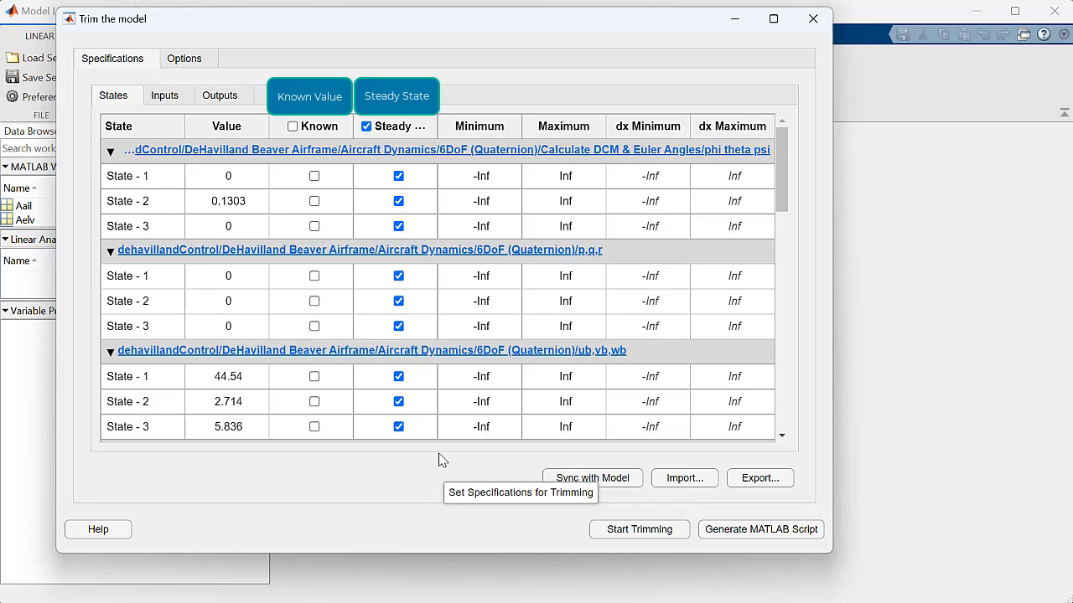
scroll(437, 299, "down", 3)
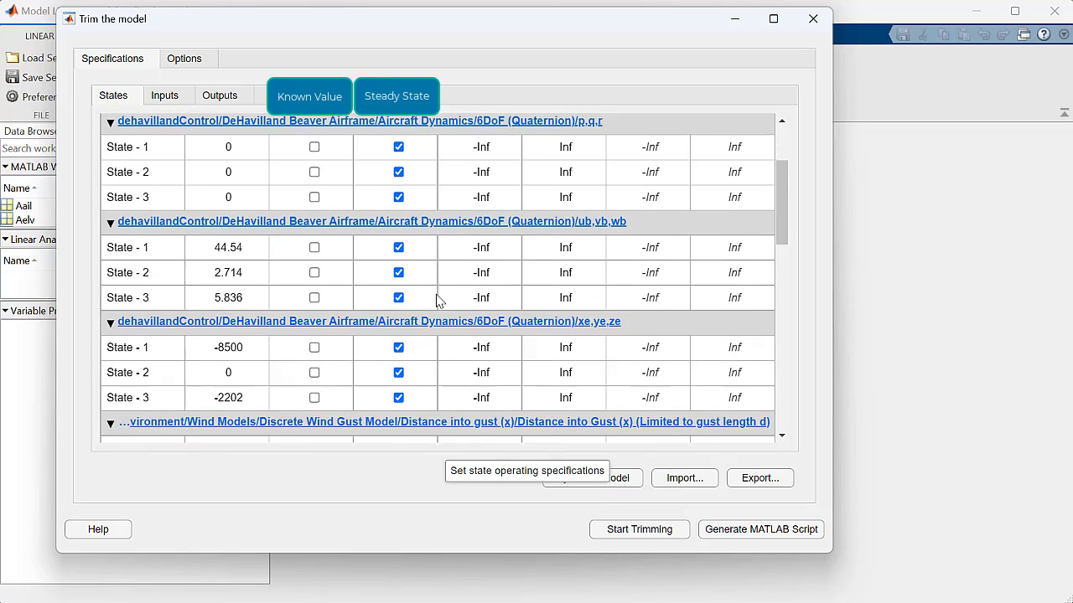
scroll(436, 299, "down", 2)
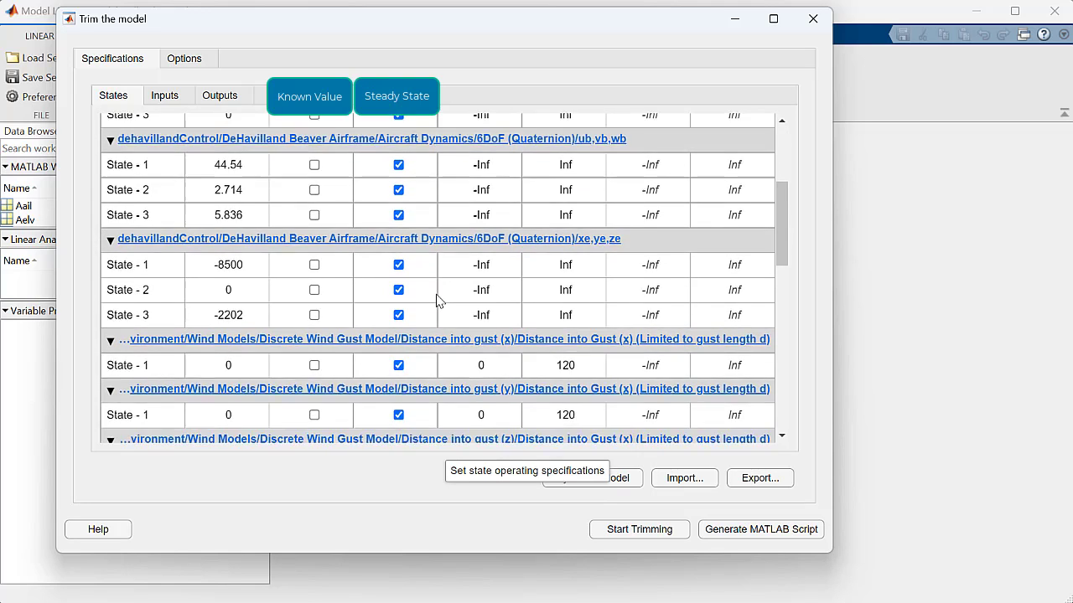
left_click(398, 263)
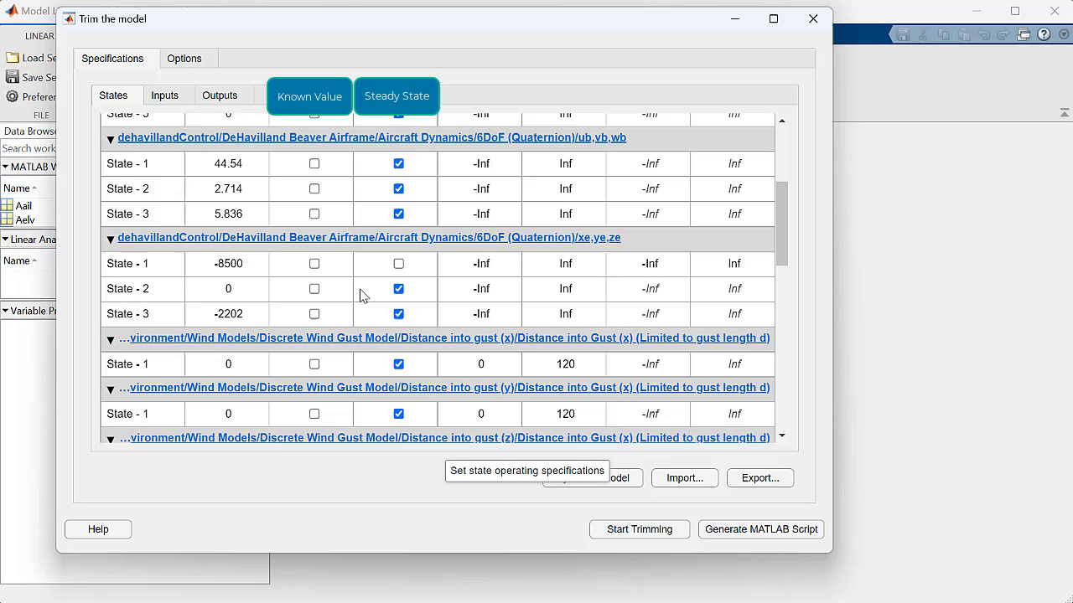
left_click(314, 314)
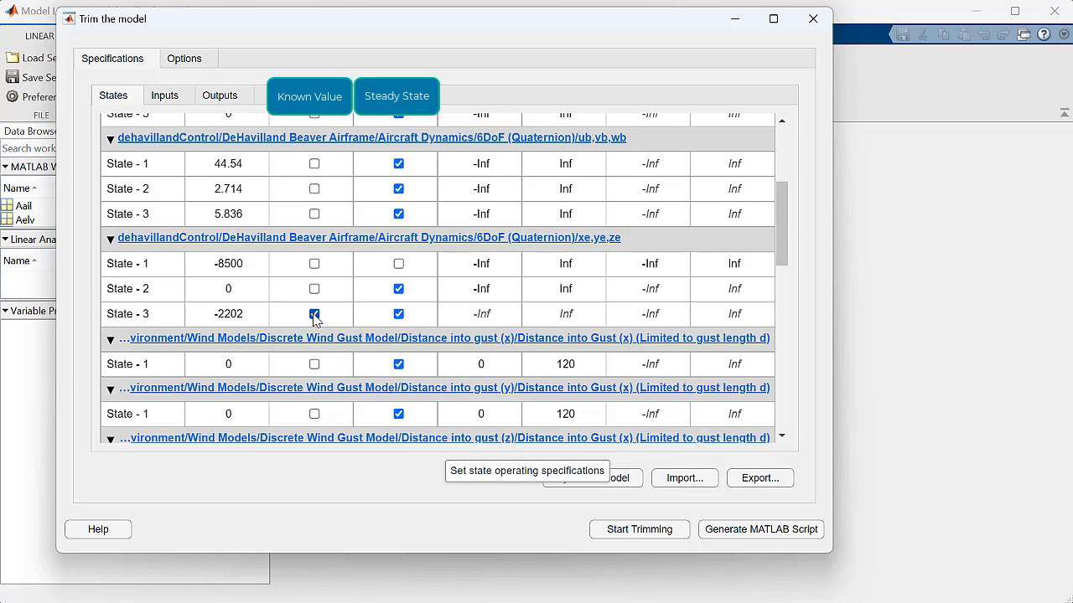
left_click(635, 529)
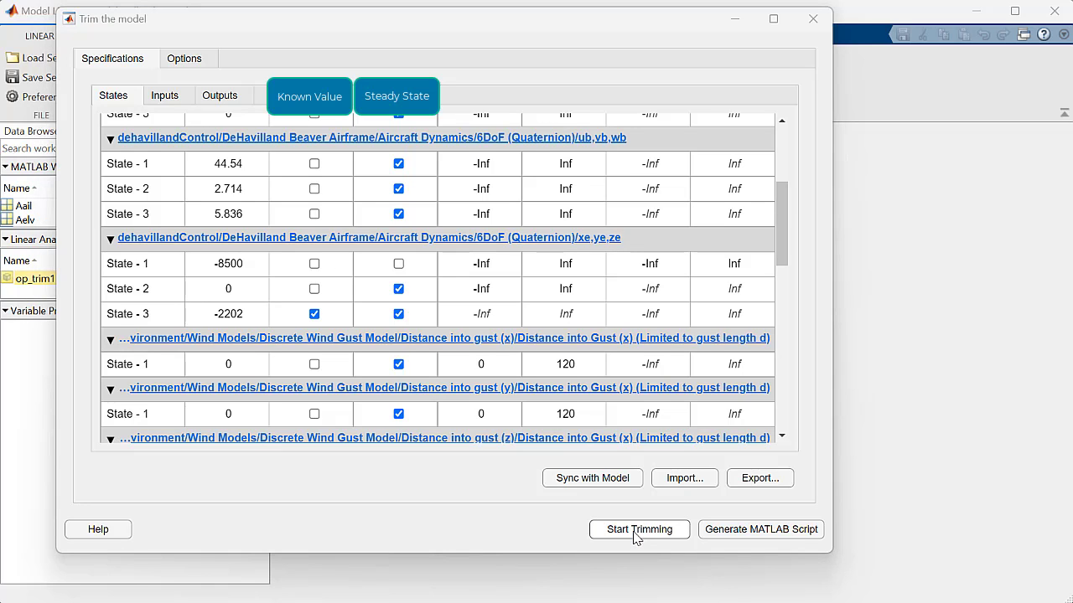
Inspect op_trim1's state values and initialize the Simulink model from that operating point.
left_click(800, 29)
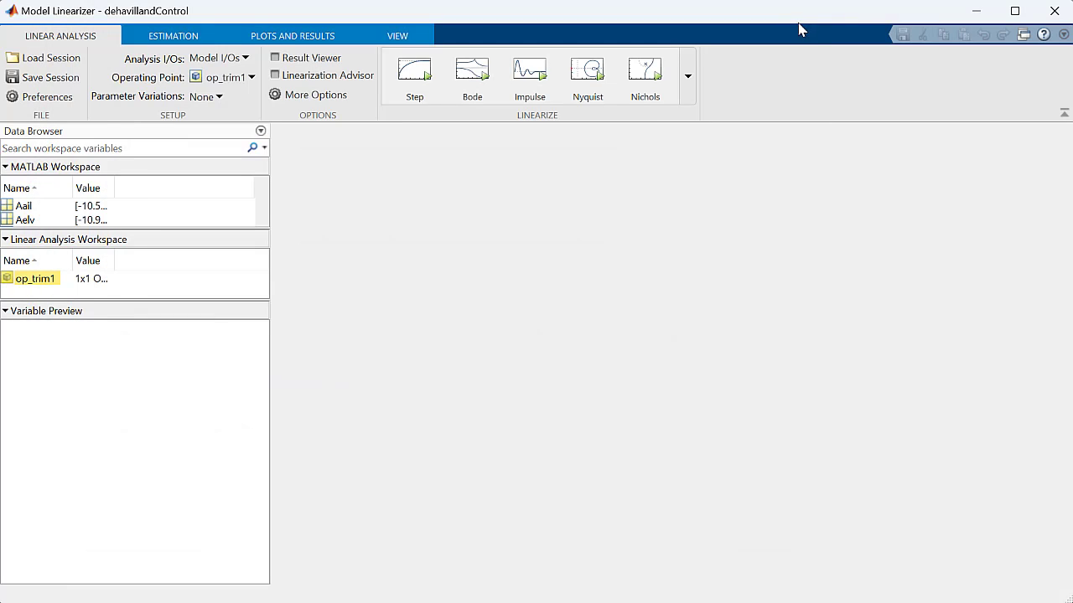
left_click(29, 280)
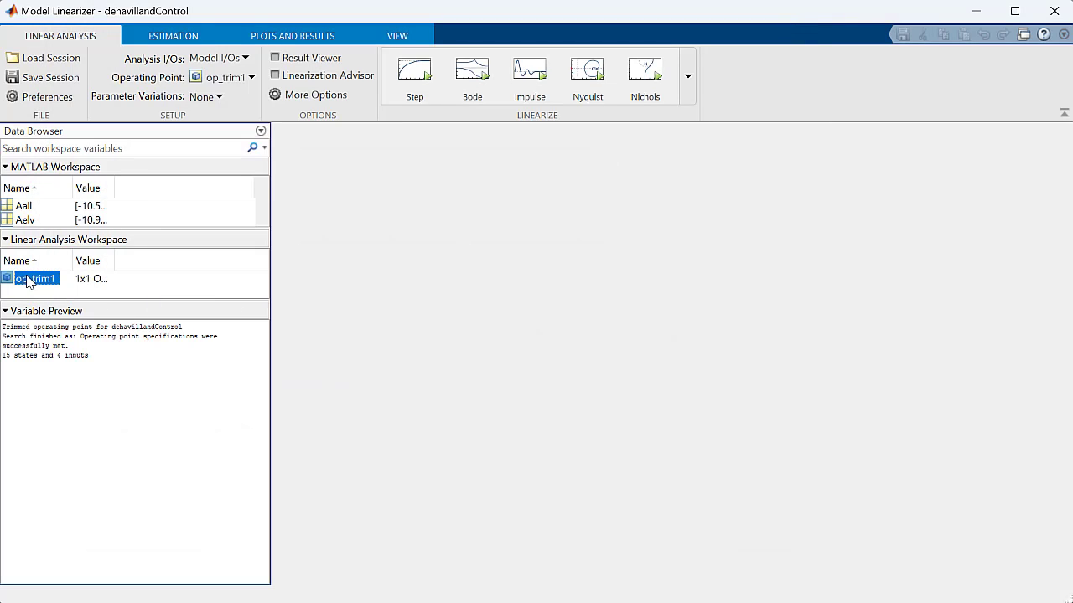
double_click(30, 280)
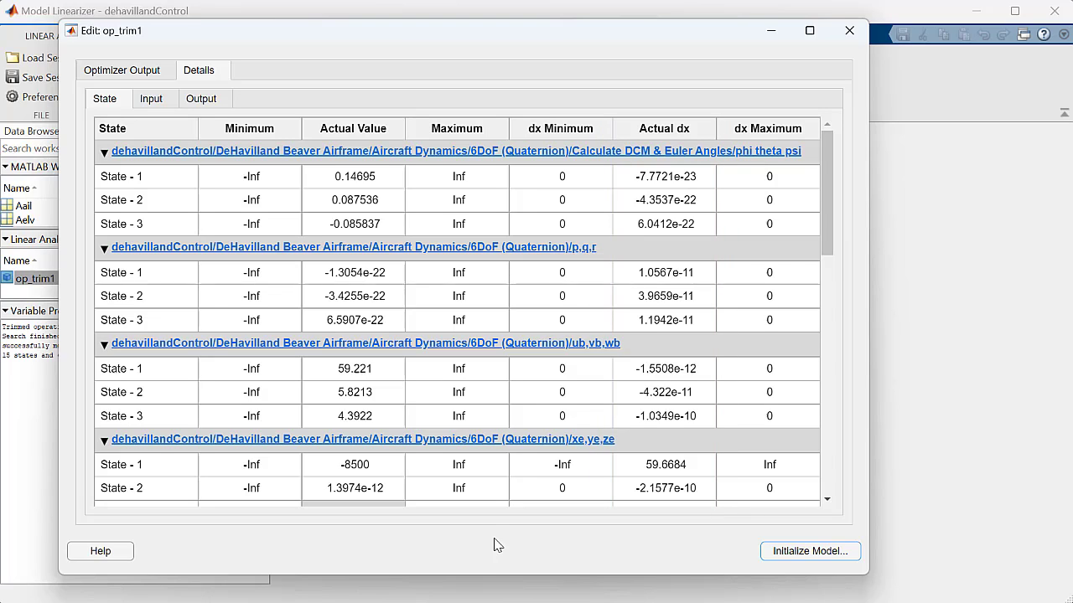
left_click(817, 552)
Confirm initialization from op_trim1 and simulate the model from the trimmed condition.
left_click(716, 507)
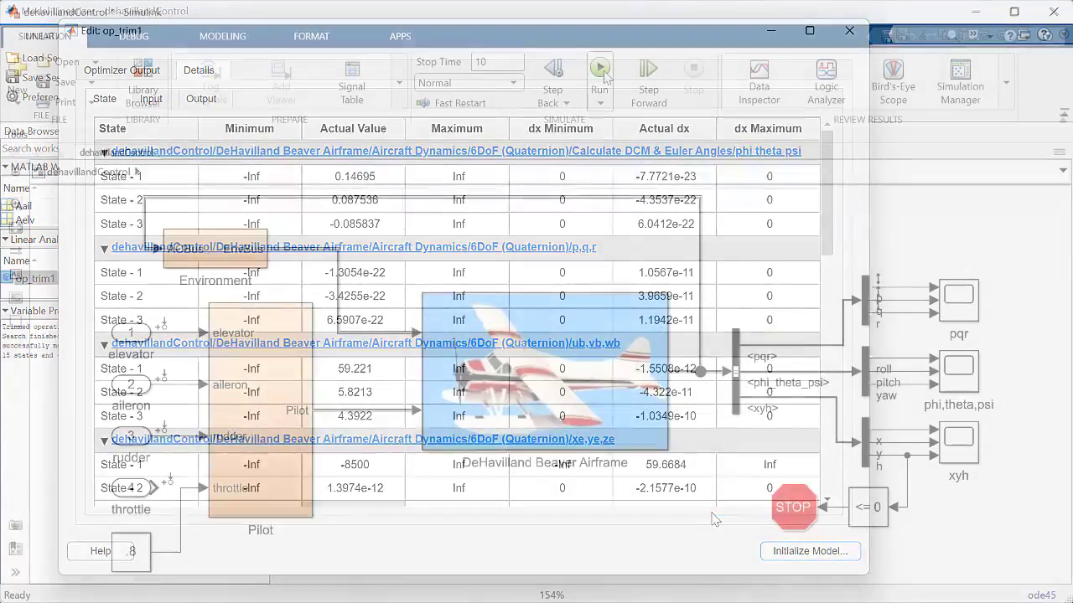
left_click(602, 72)
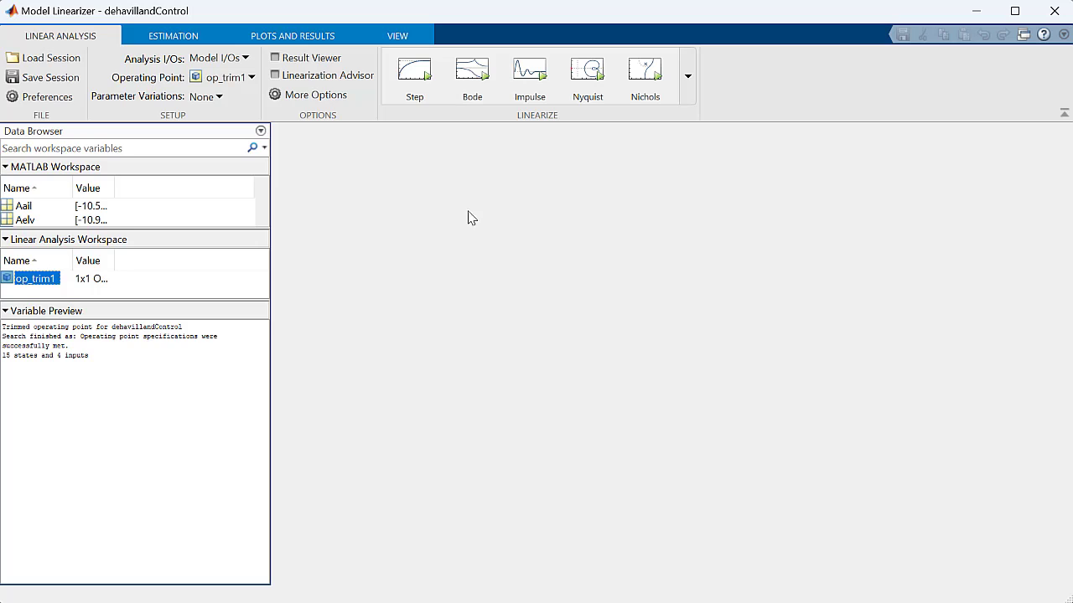
Deactivate the aileron, rudder and throttle inputs and the p and r outputs, keeping elevator and q.
left_click(245, 58)
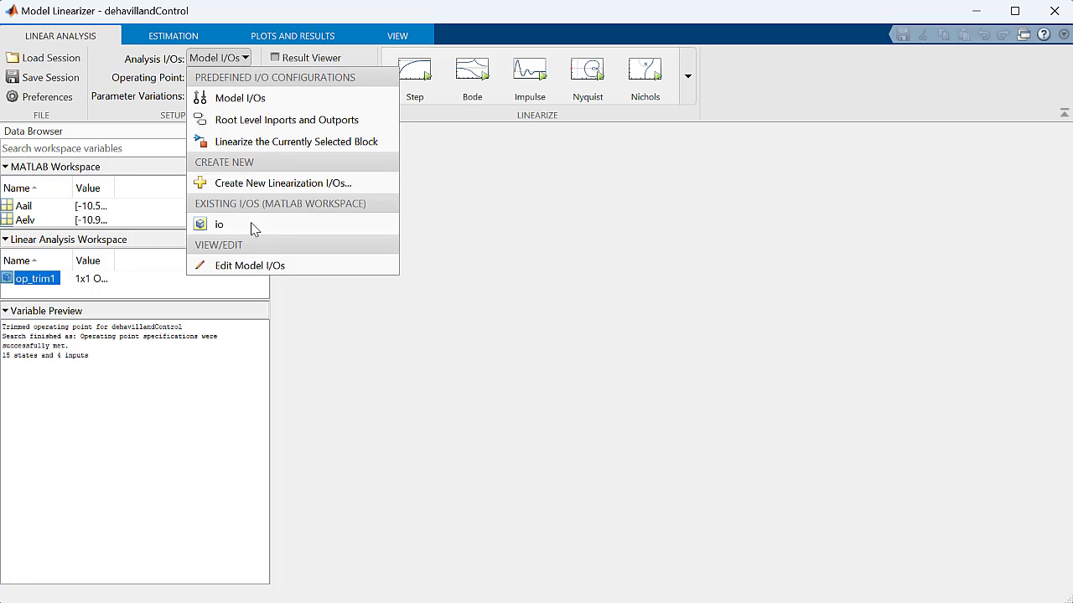
left_click(262, 268)
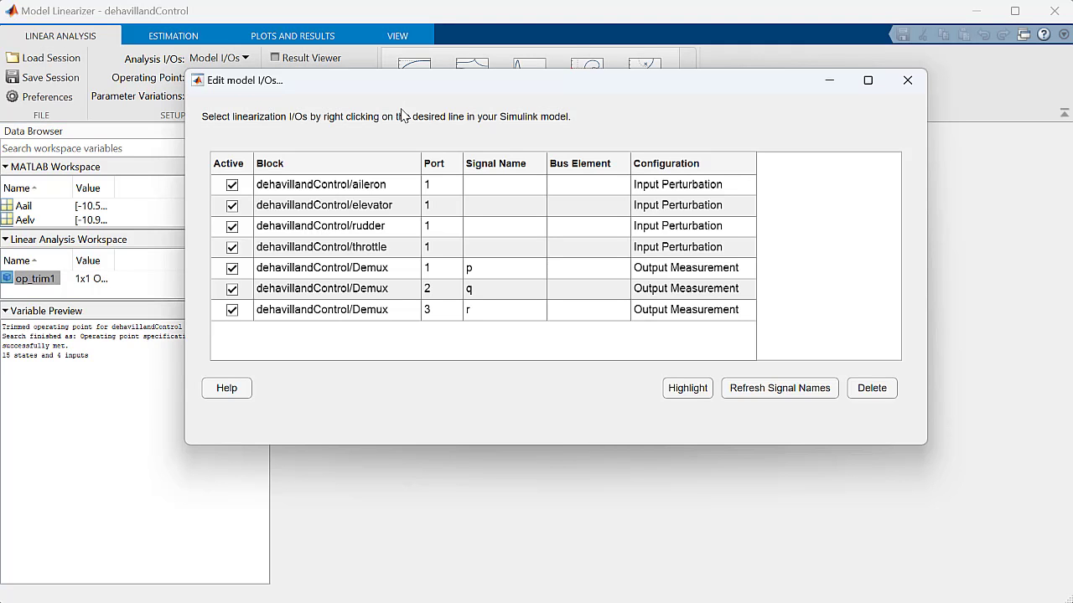
left_click(233, 185)
left_click(233, 227)
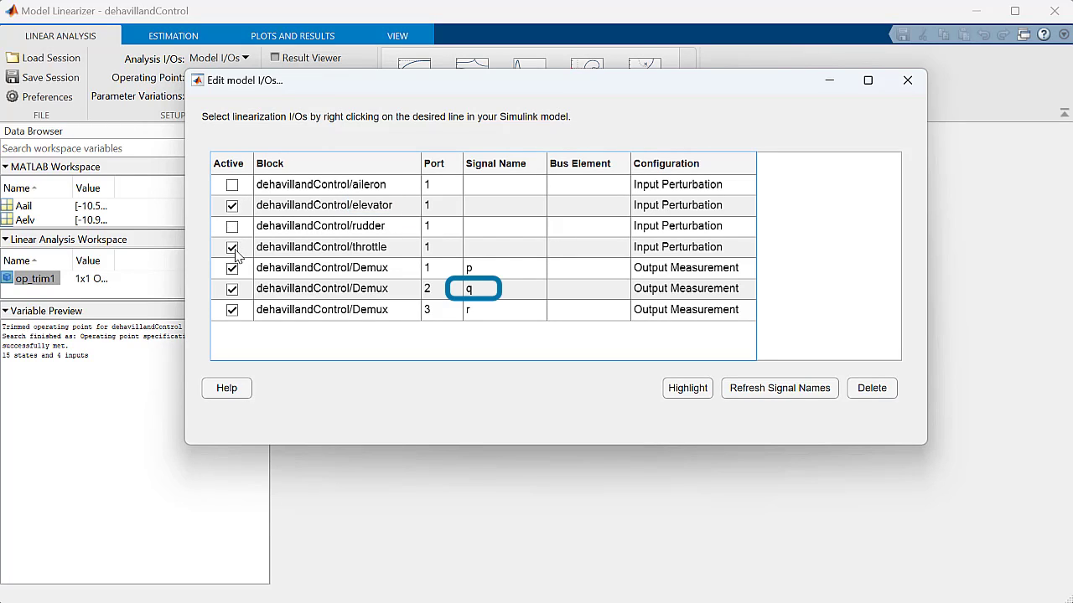
left_click(233, 248)
left_click(233, 269)
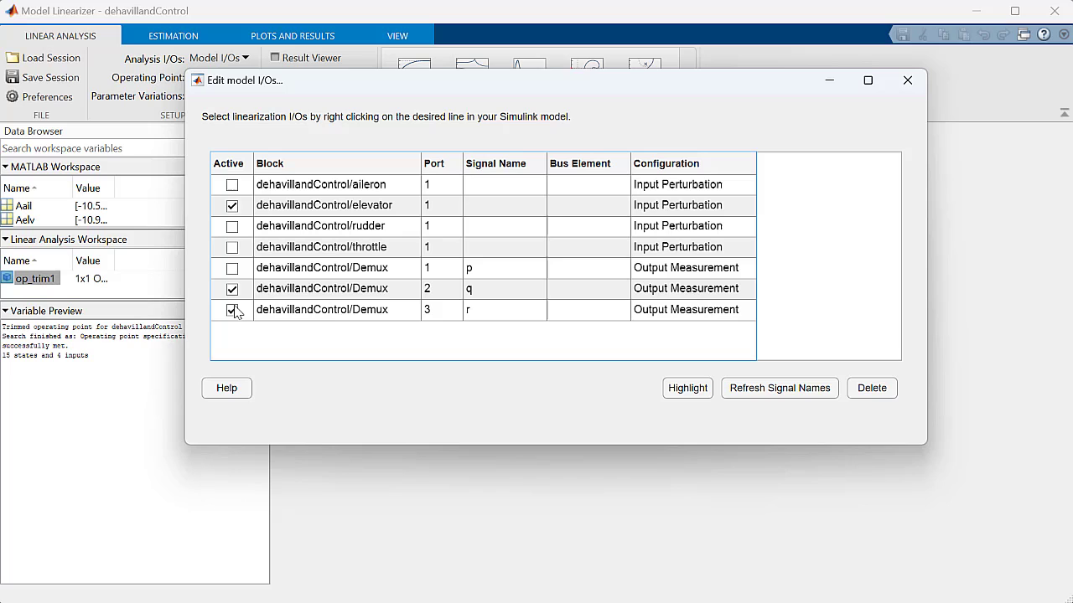
left_click(233, 311)
left_click(906, 82)
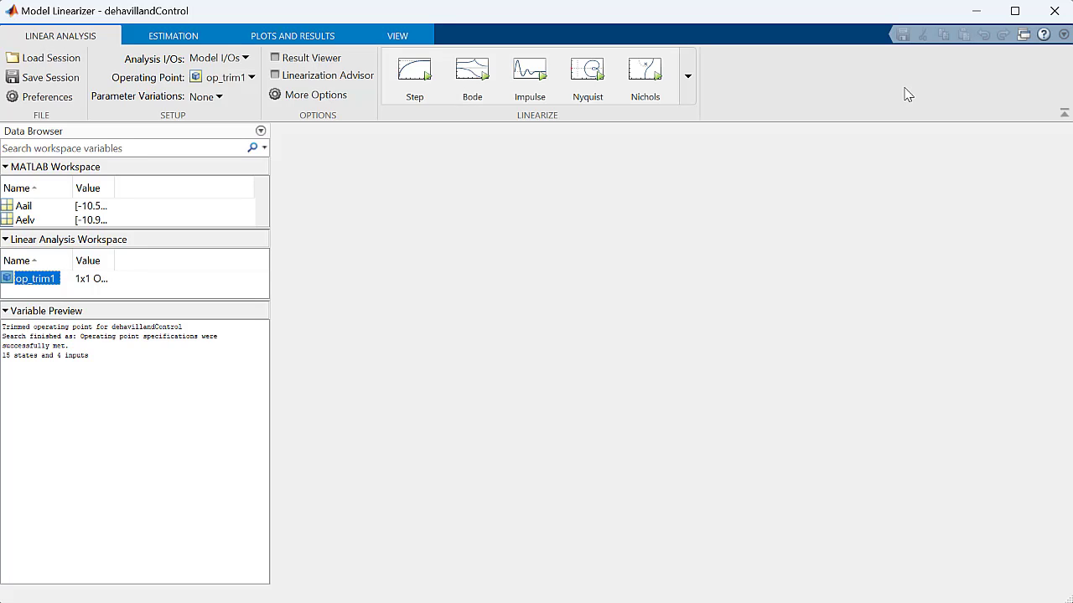
Linearize to linsys1 with a Bode plot, review its state-space matrices, and copy it to the MATLAB workspace.
left_click(453, 81)
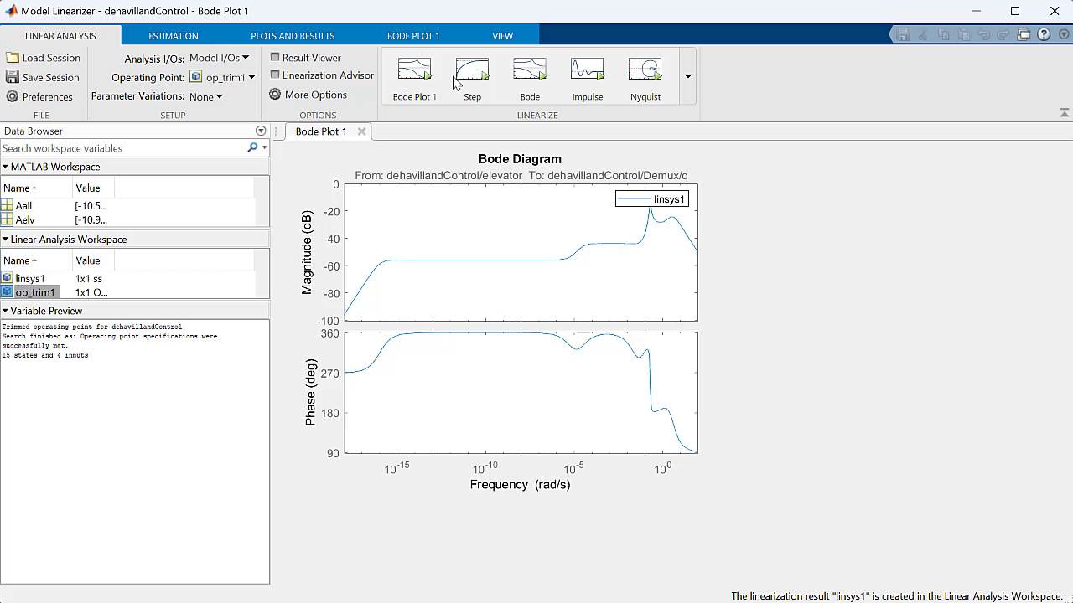
left_click(31, 282)
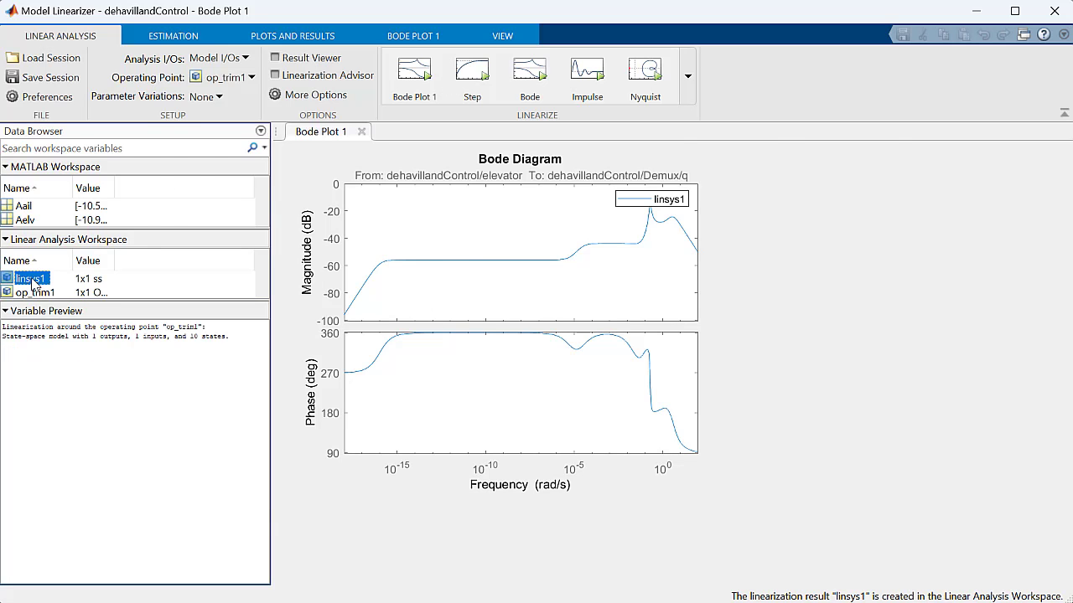
double_click(32, 280)
scroll(530, 182, "down", 3)
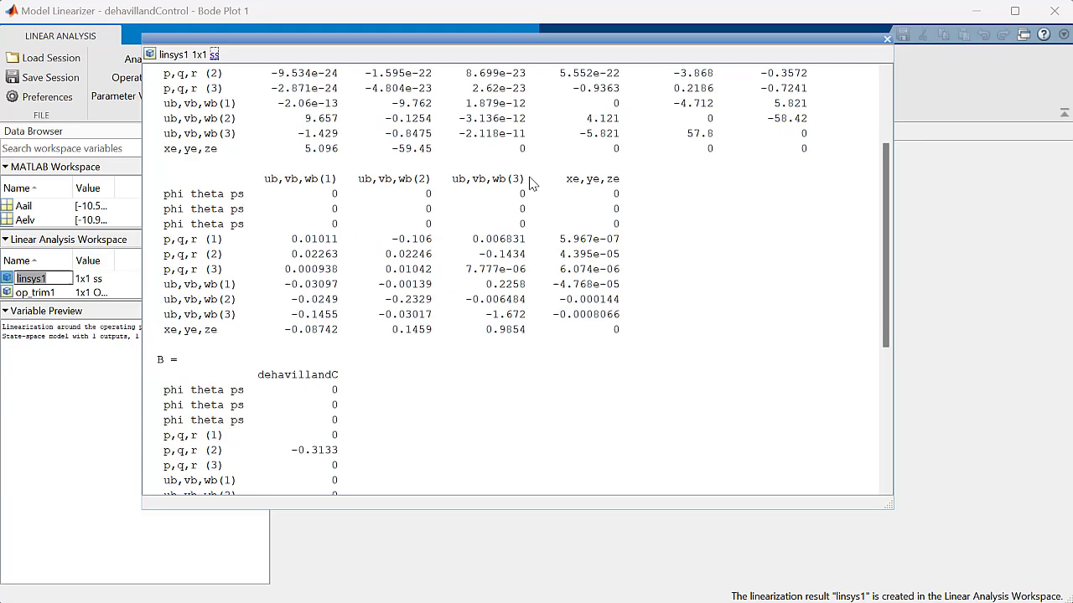
scroll(530, 186, "down", 3)
scroll(529, 190, "down", 3)
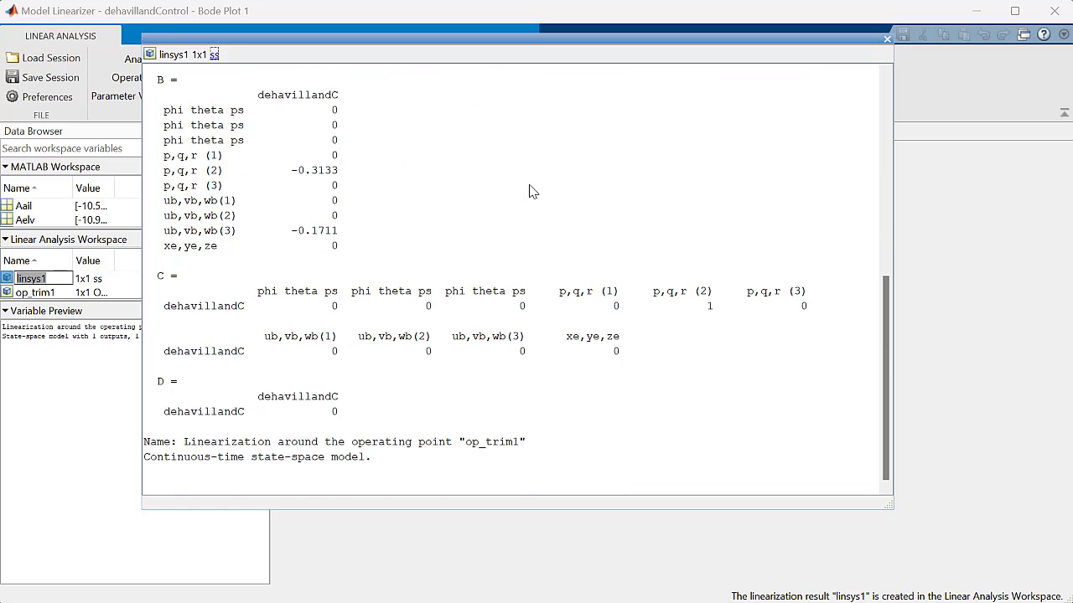
left_click(886, 39)
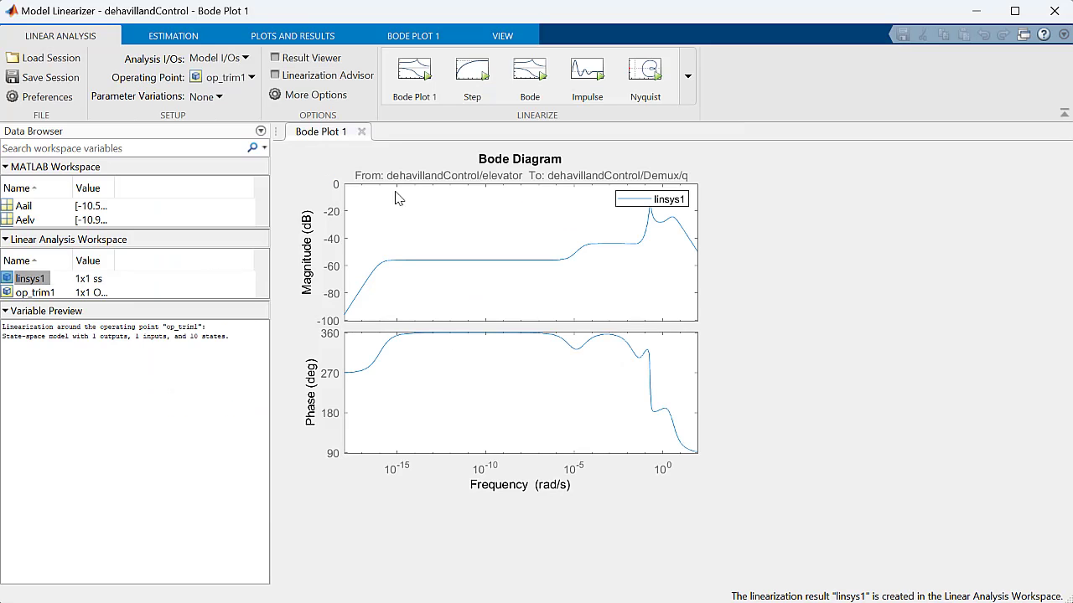
left_click_drag(42, 285, 42, 209)
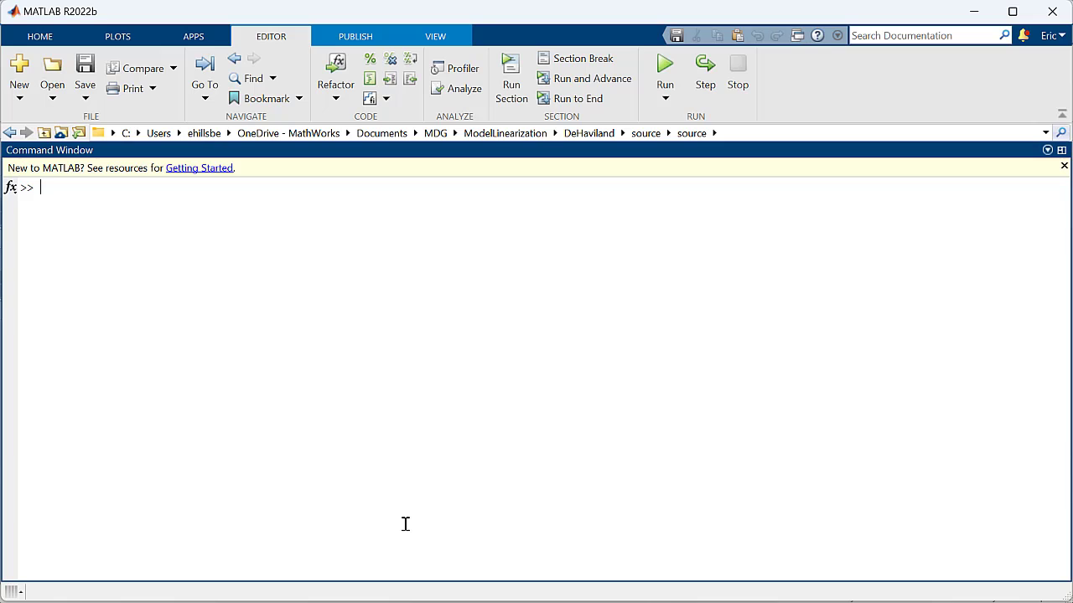
Compute sys = tf(minreal(linsys1)) and open it with controlSystemDesigner(sys).
type("tf(linsys1)")
key("Return")
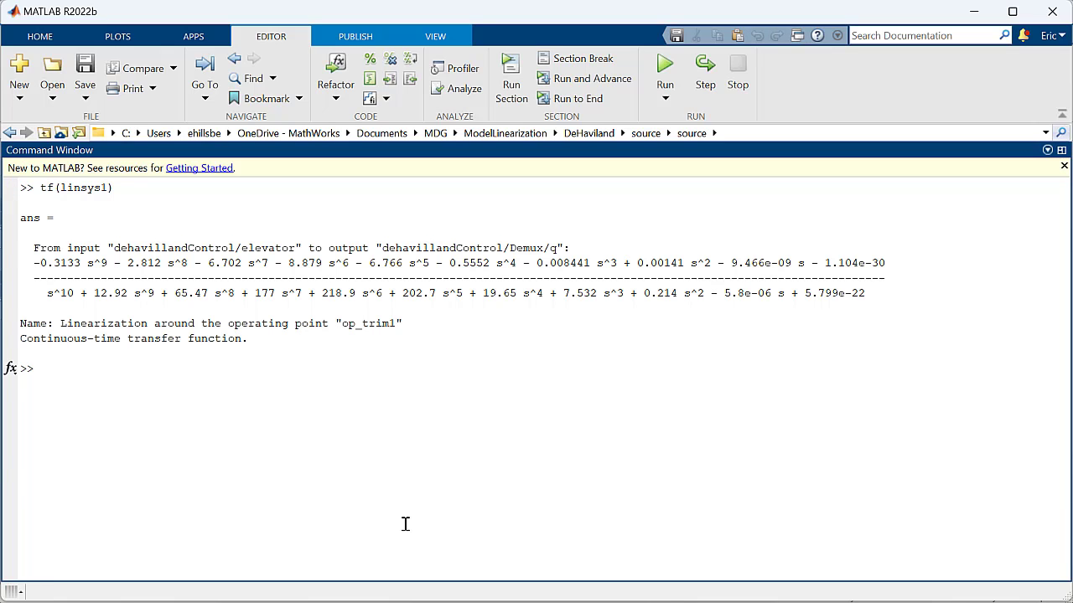
type("sys = tf(")
type("minreal(linsys1))")
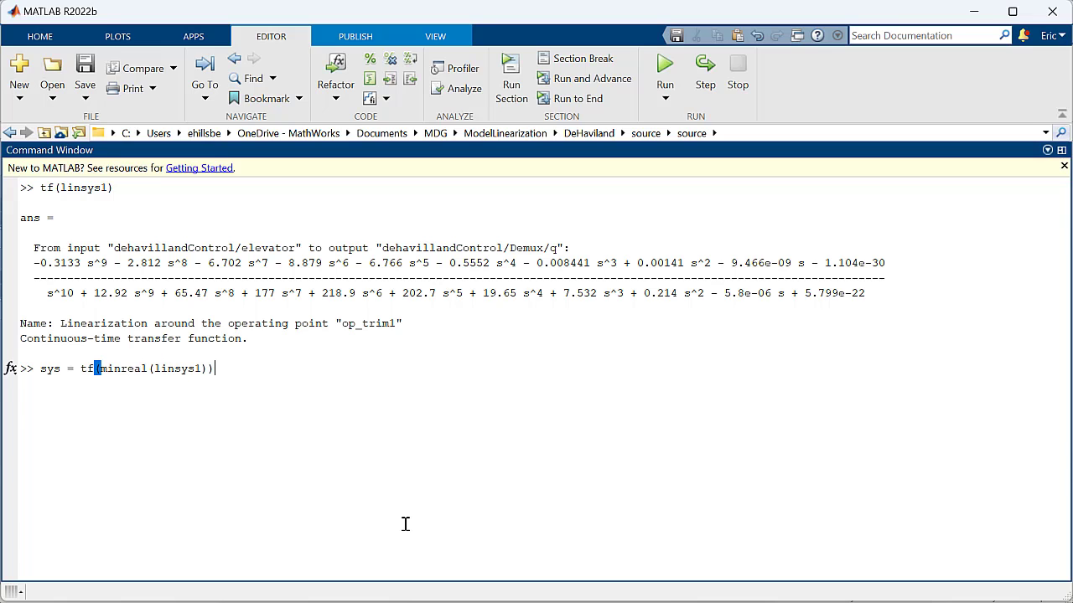
key("Return")
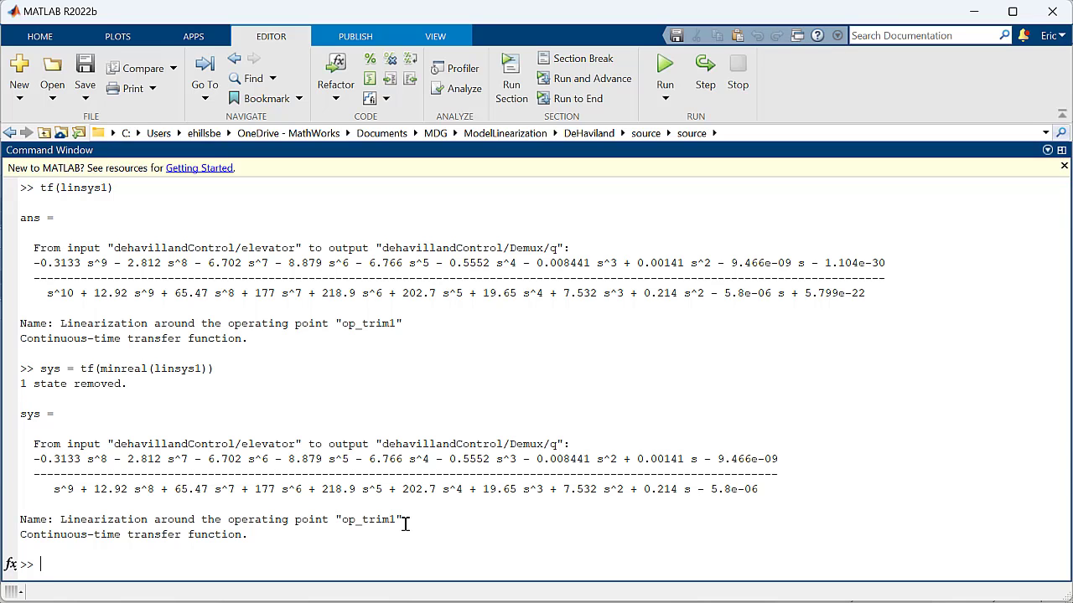
type("controlSystemDesigner")
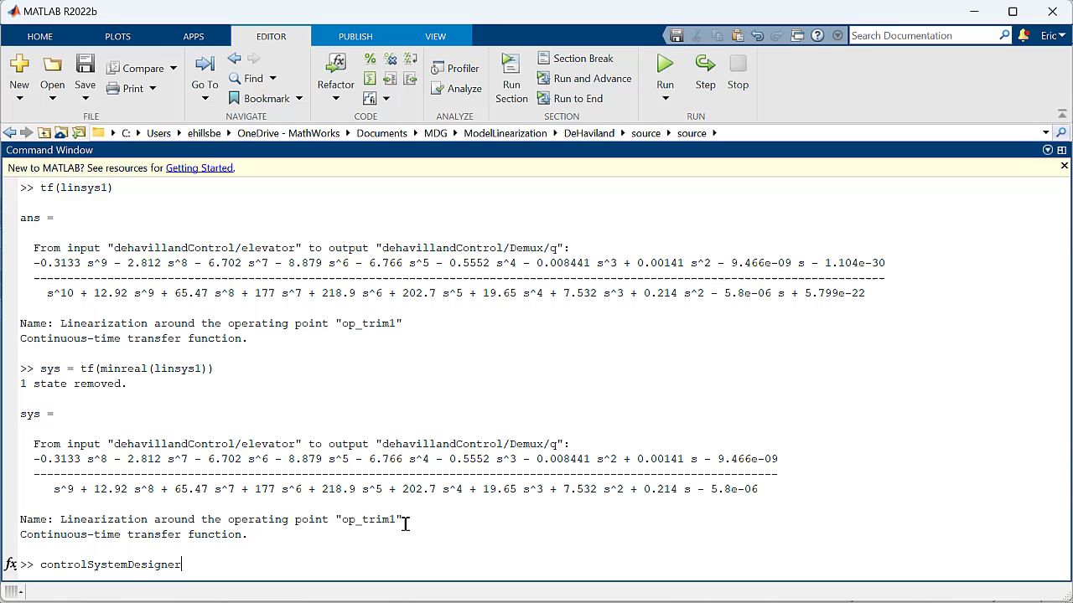
type("(sys)")
key("Return")
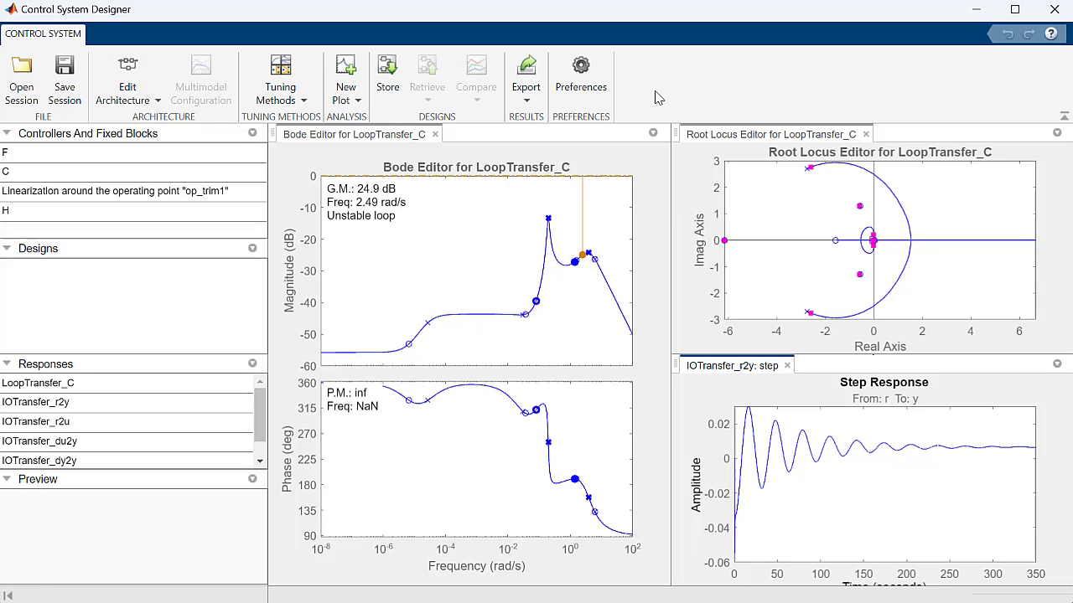
Browse the Tuning Methods list without choosing one, then close the Root Locus Editor.
left_click(300, 96)
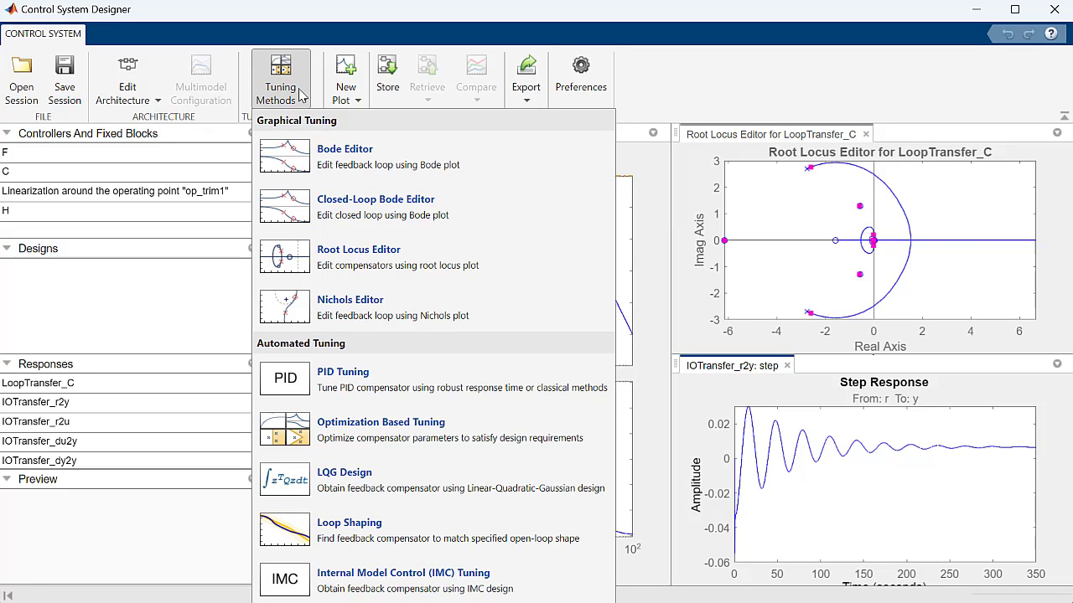
left_click(300, 95)
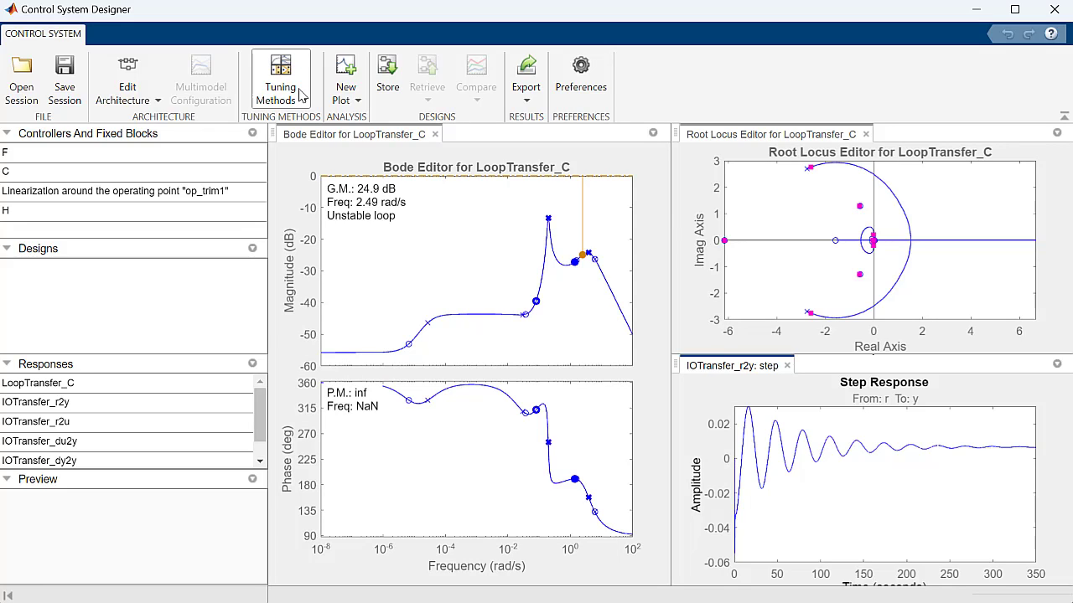
left_click(866, 134)
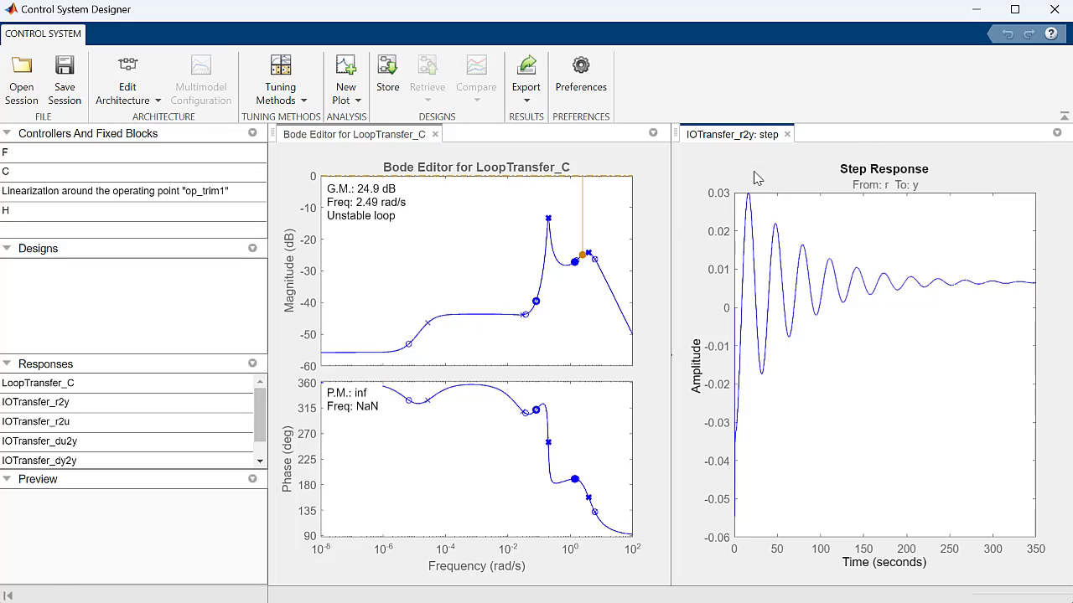
Add an integrator to controller C and drag the Bode magnitude down to gain 0.495.
right_click(566, 289)
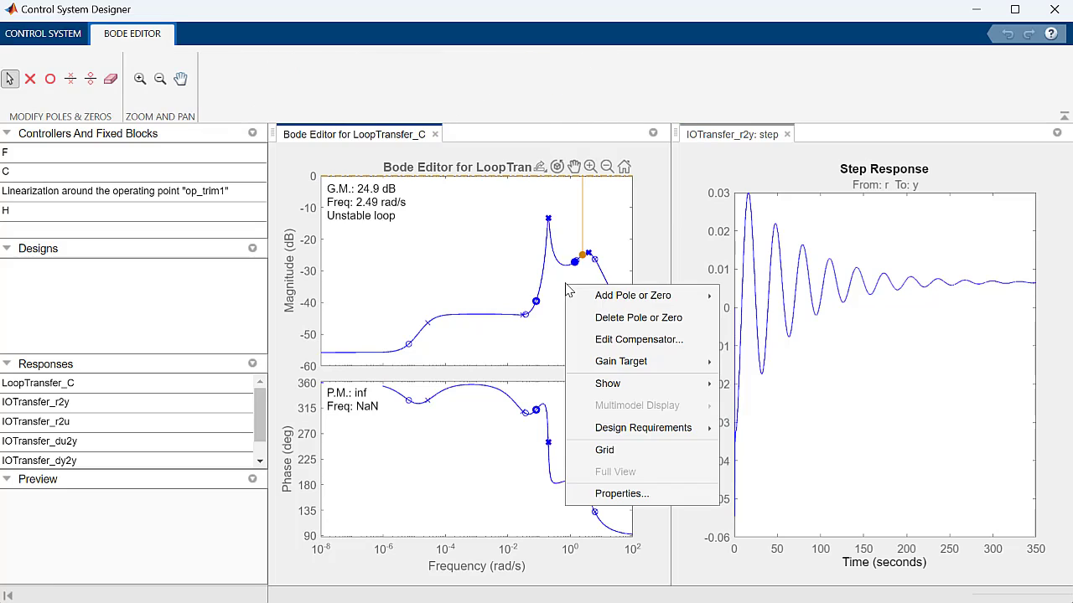
mouse_move(603, 297)
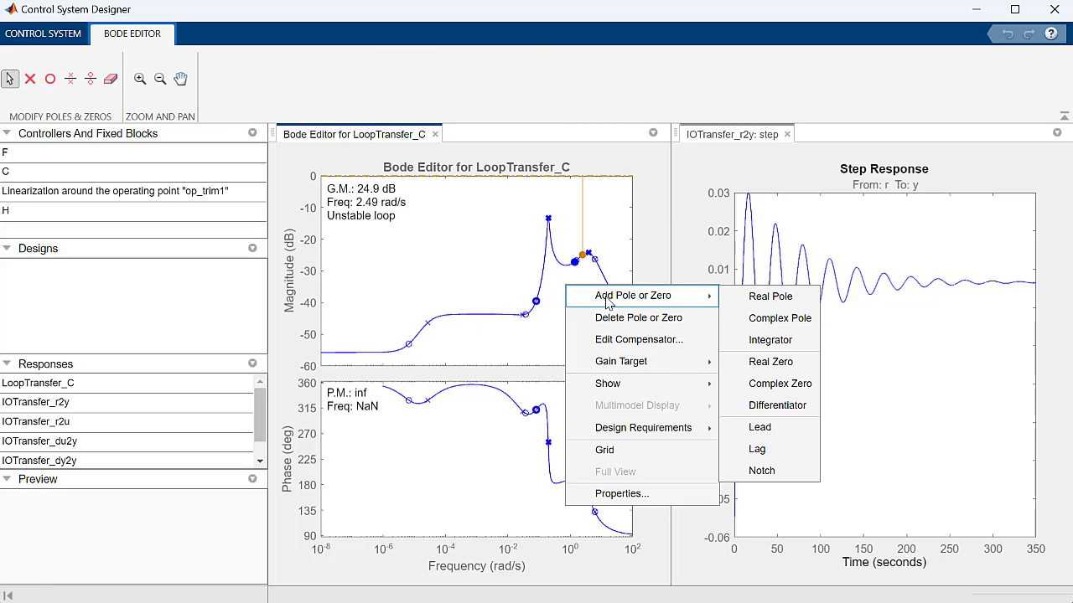
left_click(761, 347)
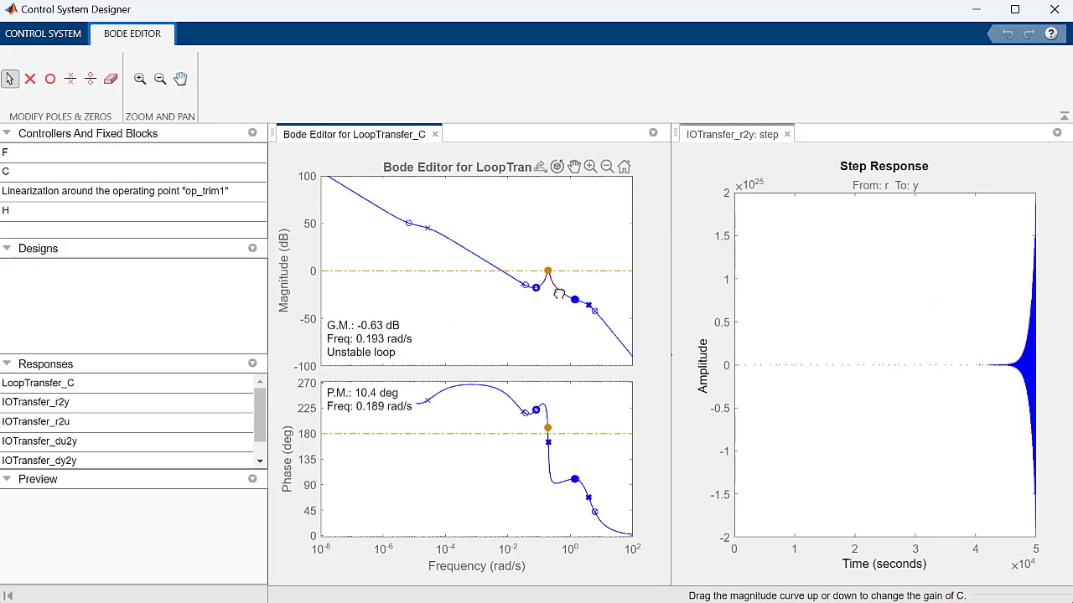
left_click_drag(558, 294, 558, 296)
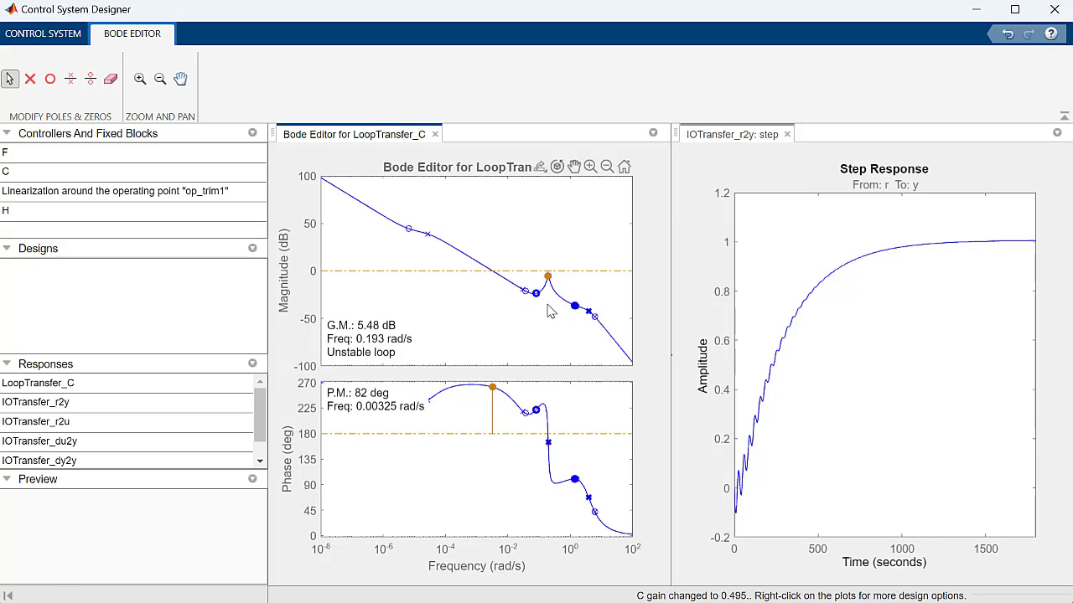
Add a notch filter to C at the Bode resonance peak and raise the controller gain to 1.63.
right_click(551, 312)
mouse_move(603, 317)
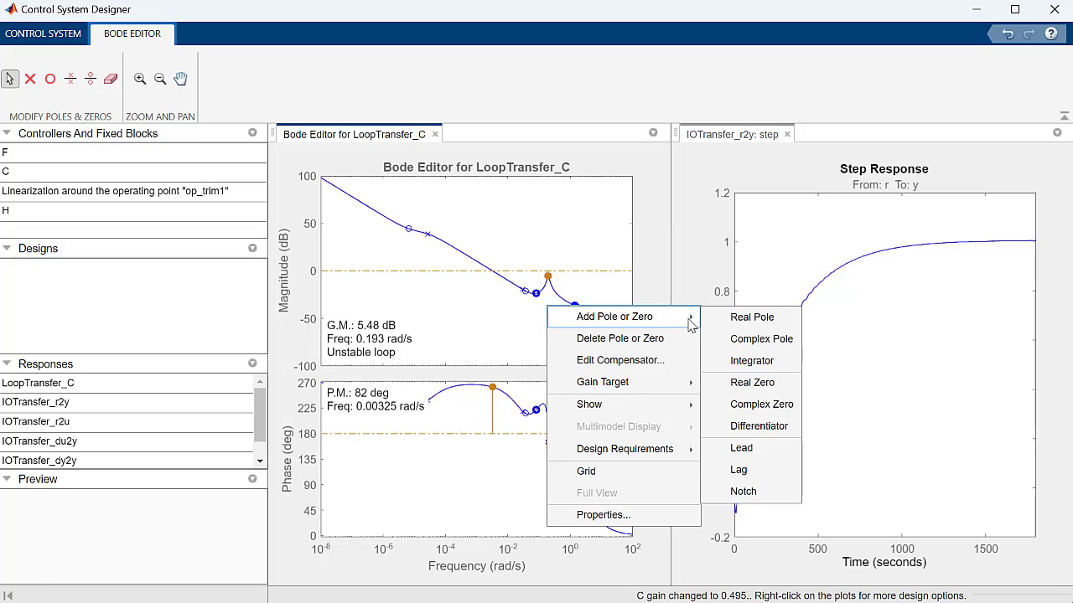
left_click(731, 492)
left_click(552, 278)
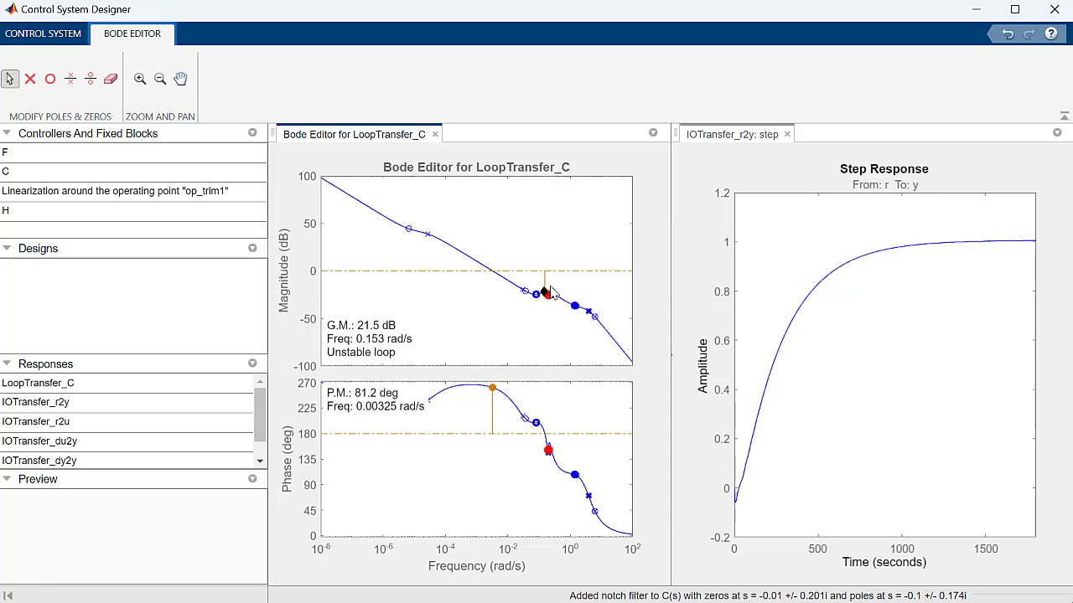
left_click_drag(564, 300, 563, 288)
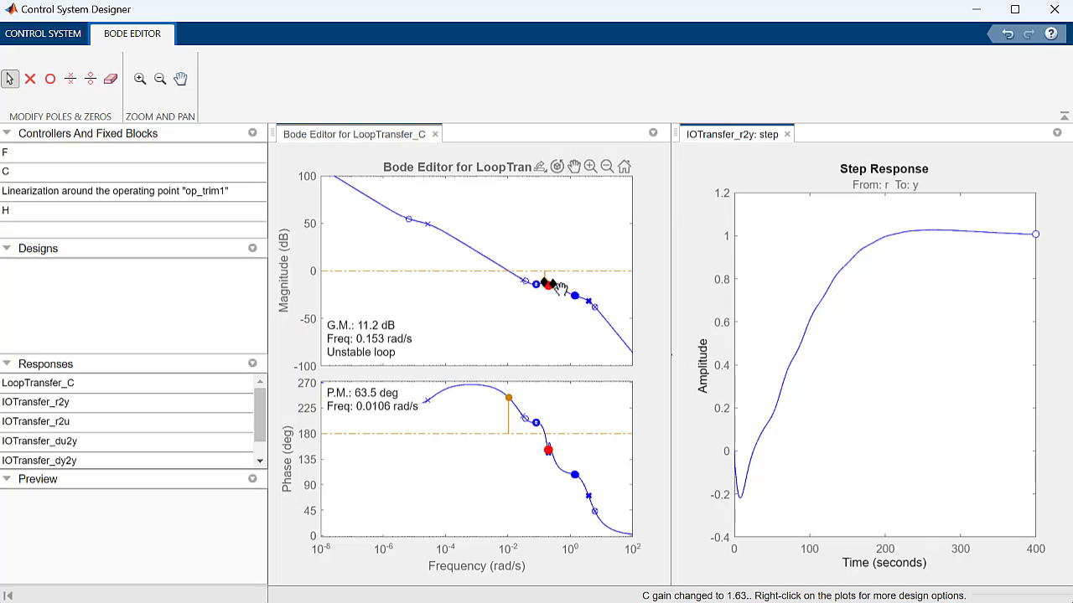
Open the step response plot's display options and dismiss them unchanged.
right_click(874, 387)
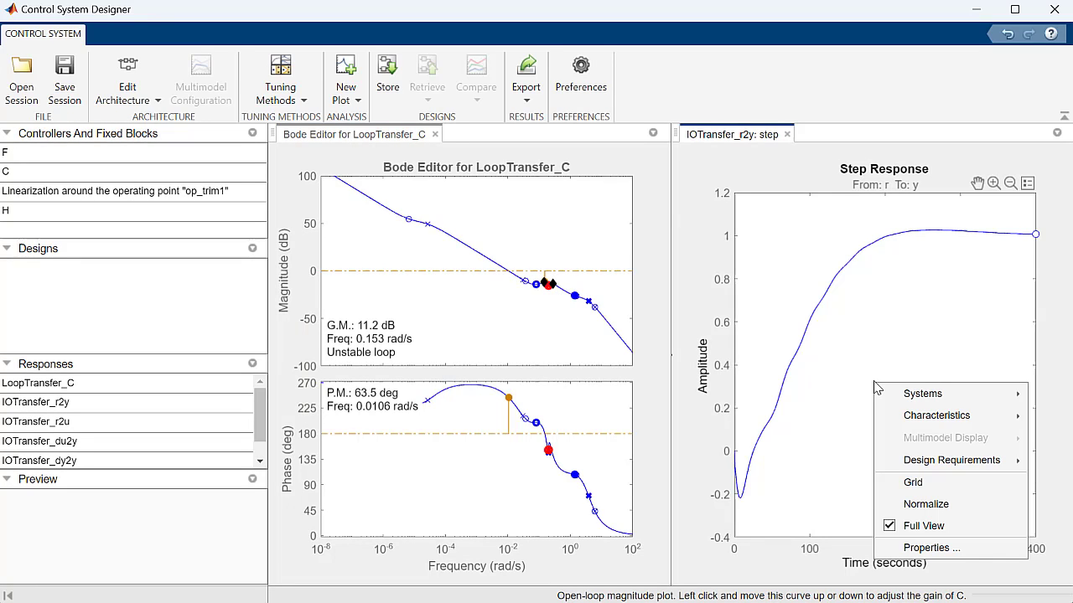
mouse_move(930, 421)
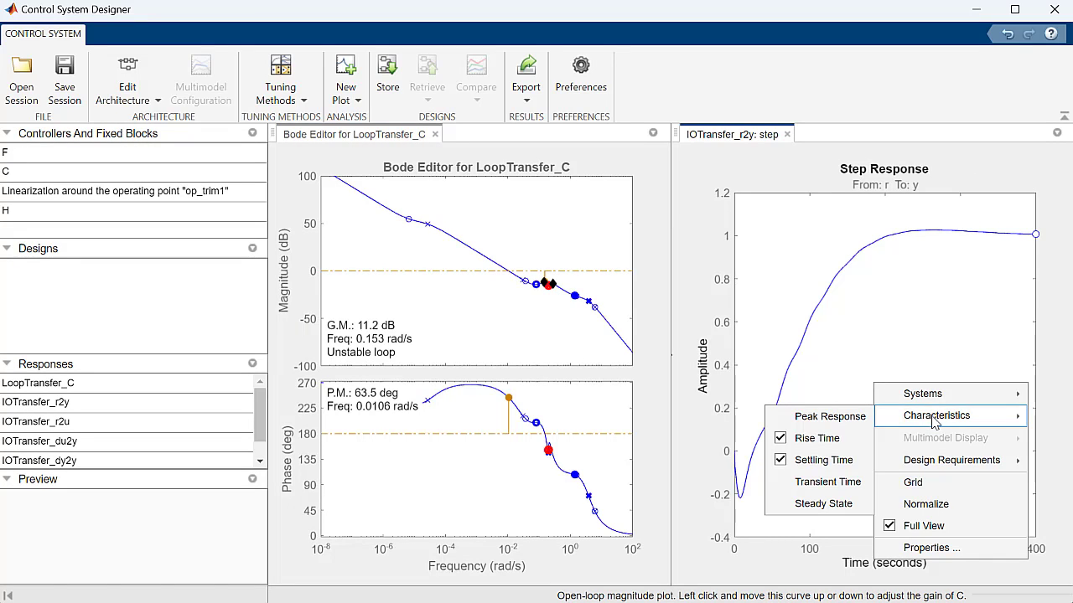
mouse_move(935, 393)
left_click(1037, 240)
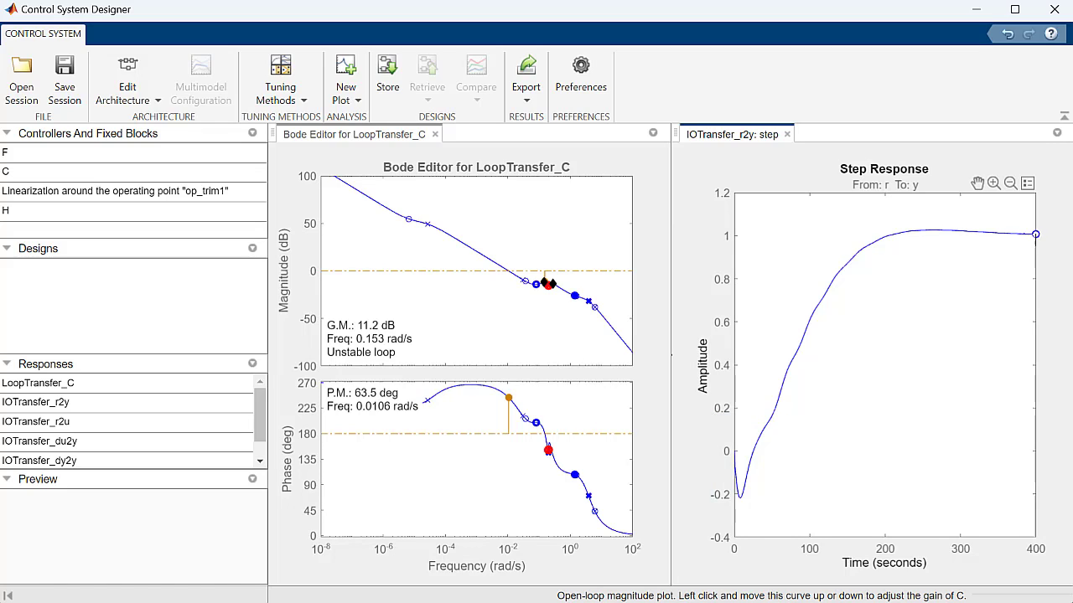
Export controller C to the workspace and show its 1.6269-gain zero/pole/gain model.
left_click(528, 74)
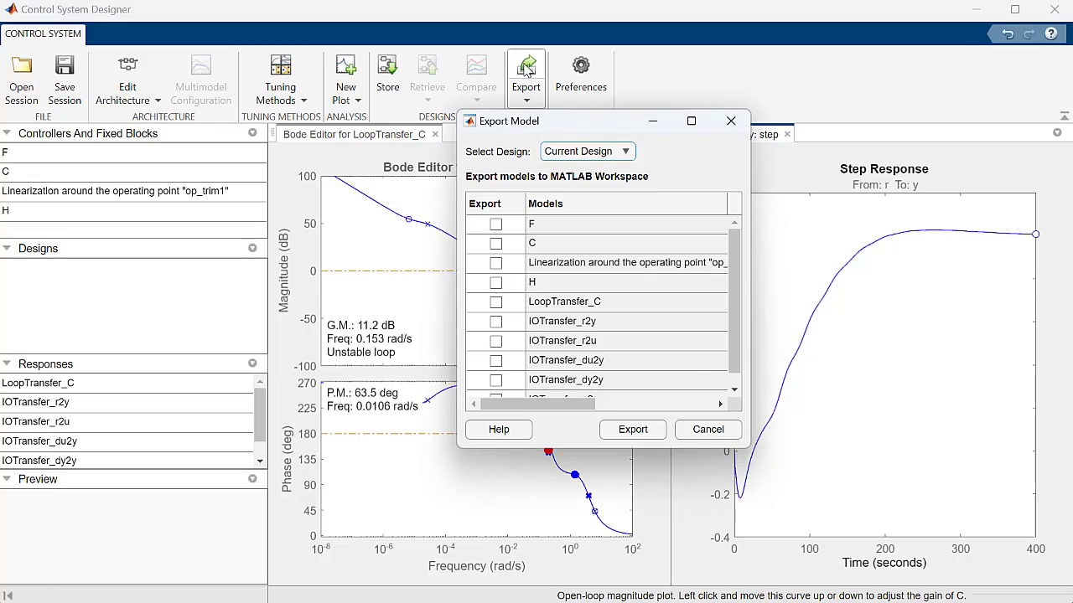
left_click(495, 243)
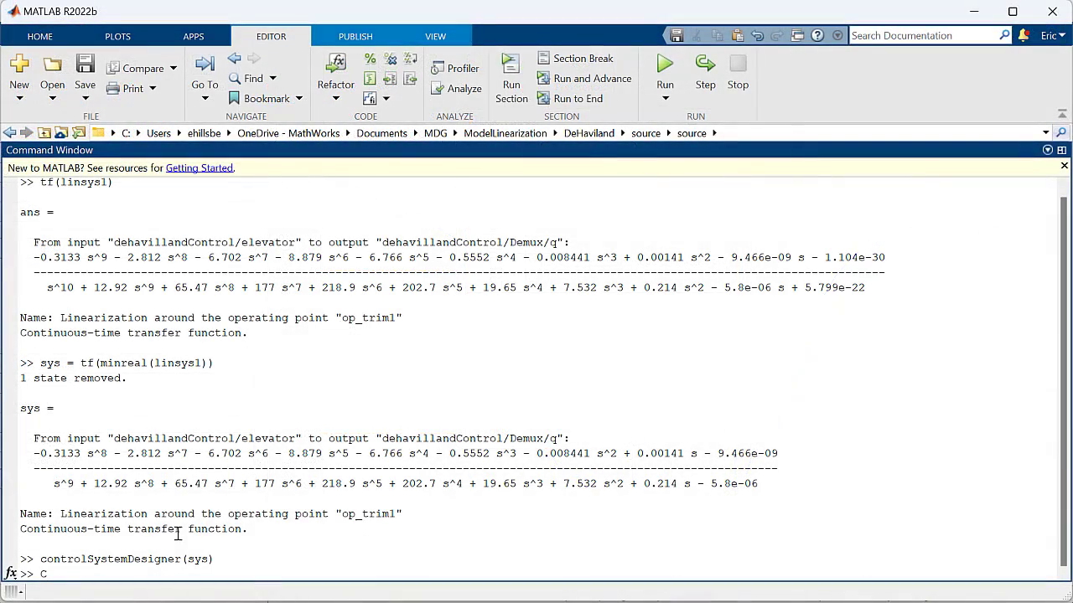
key("Return")
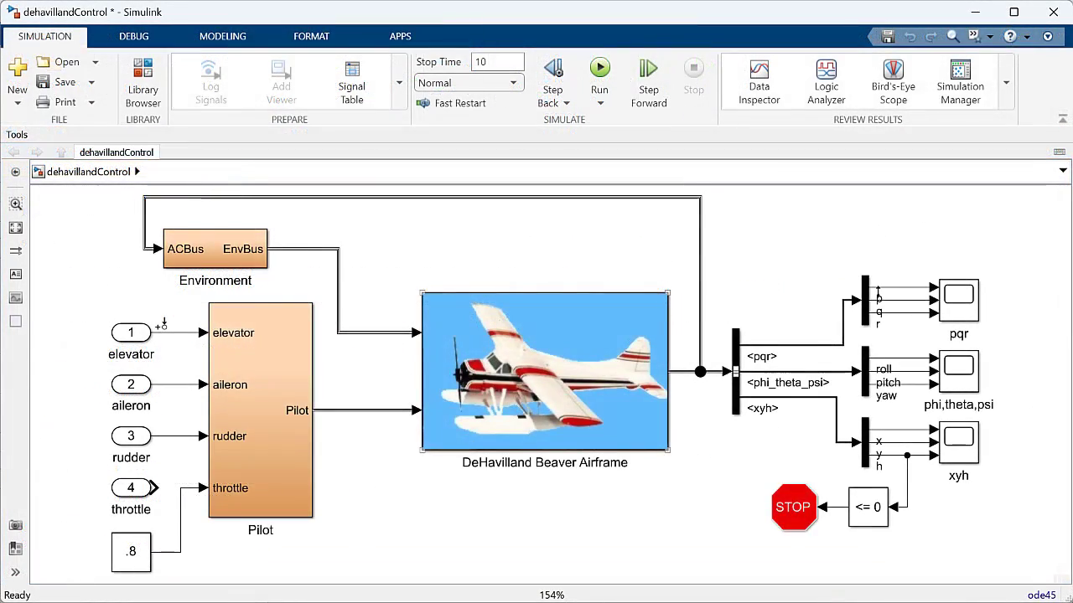
Add two LTI System blocks, setting the right one to linsys1 and the left one to C.
double_click(450, 501)
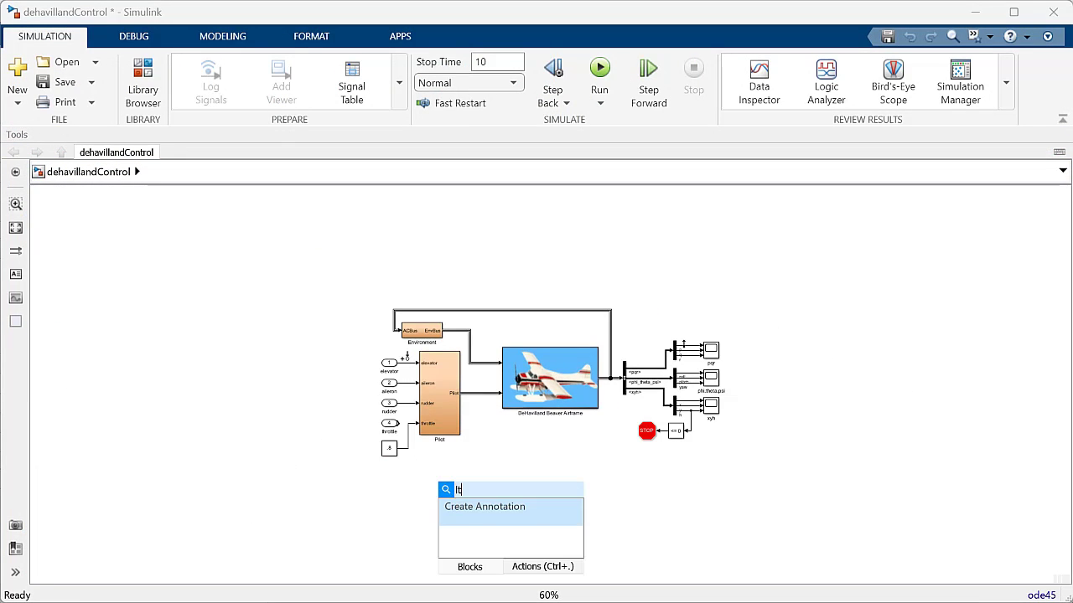
left_click_drag(450, 495, 551, 496)
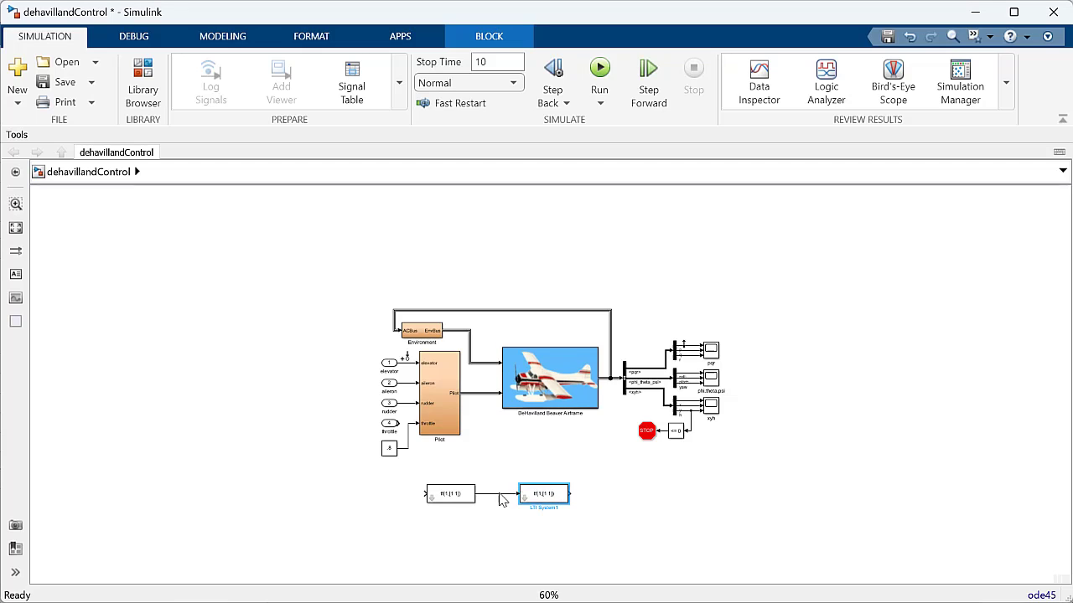
double_click(542, 496)
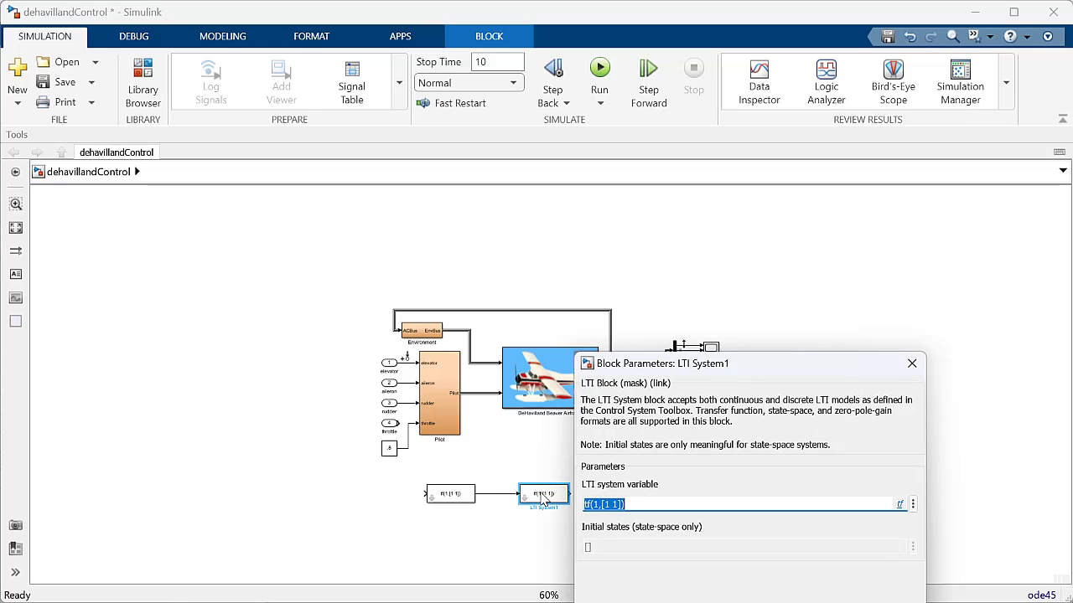
type("linsys1")
key("Return")
left_click(450, 499)
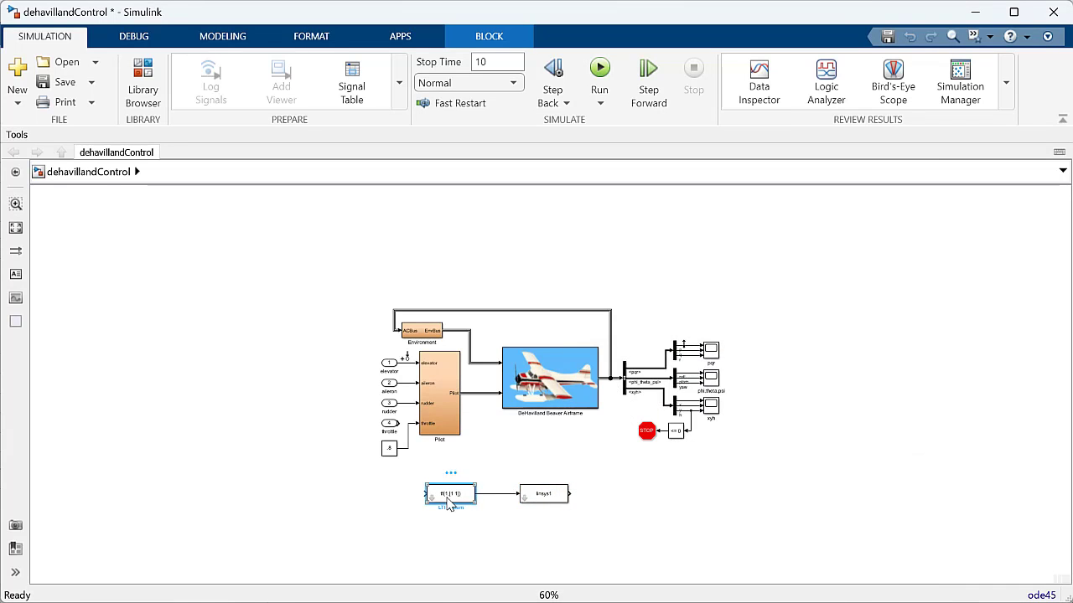
double_click(450, 500)
type("C")
key("Return")
Insert a Sum block ahead of C with its signs list set to |+-.
left_click(388, 500)
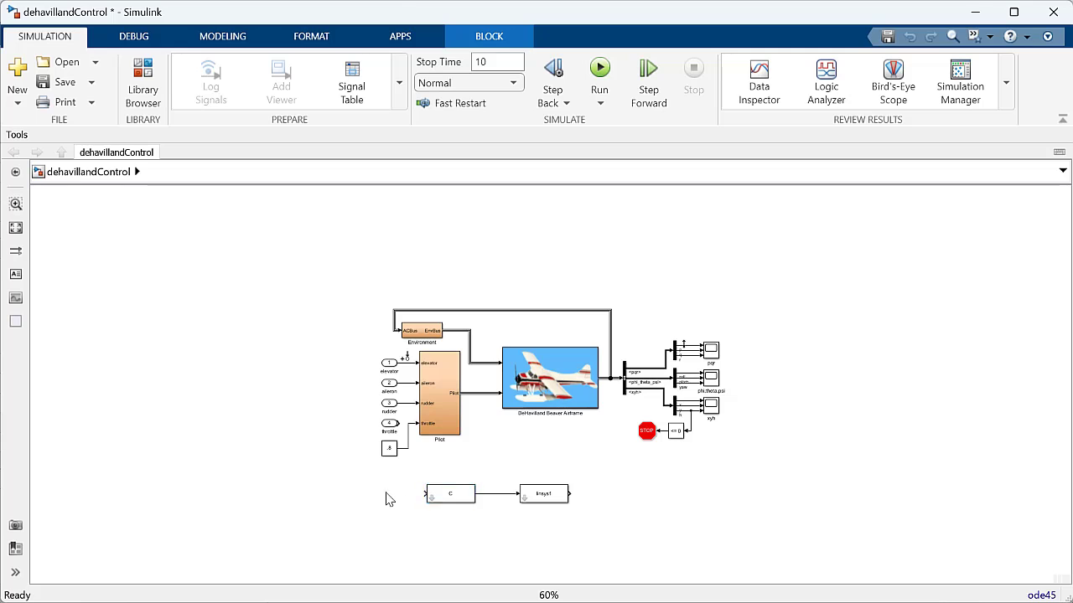
double_click(389, 499)
type("sum")
key("Return")
double_click(385, 496)
double_click(440, 498)
type("|+-")
key("Return")
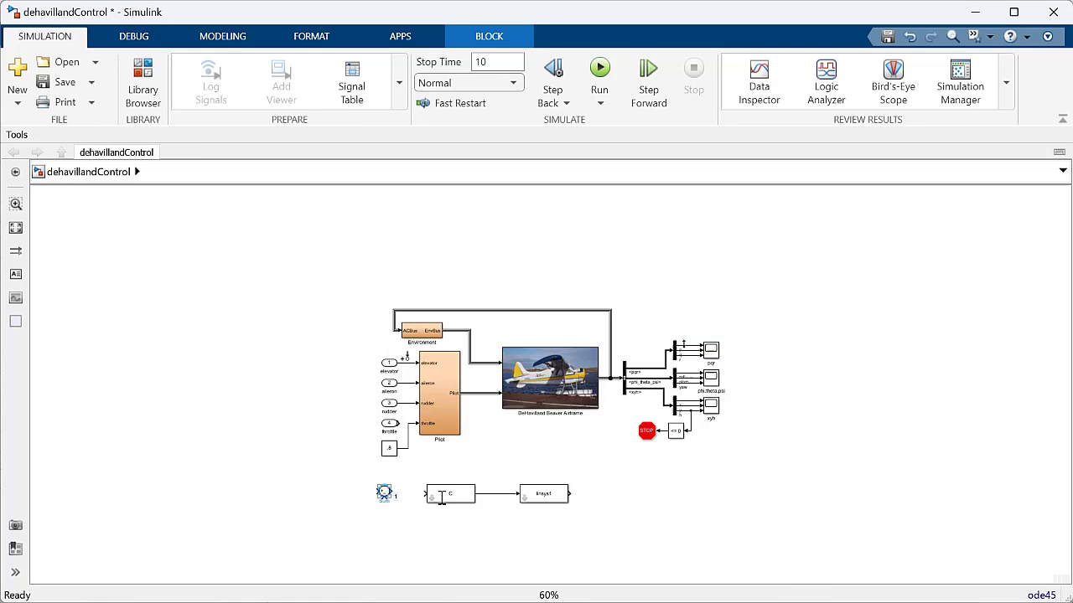
left_click(404, 503)
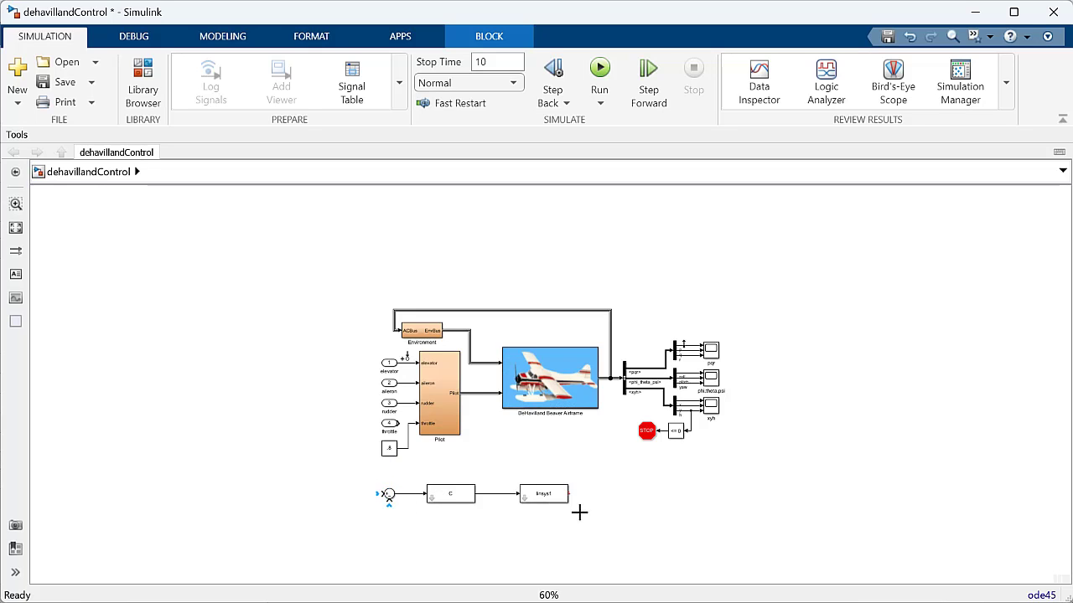
Wire linsys1 back to the sum's minus input, add a Step input and a Scope on linsys1's output.
left_click_drag(579, 511, 383, 495)
double_click(341, 498)
key("Escape")
double_click(622, 501)
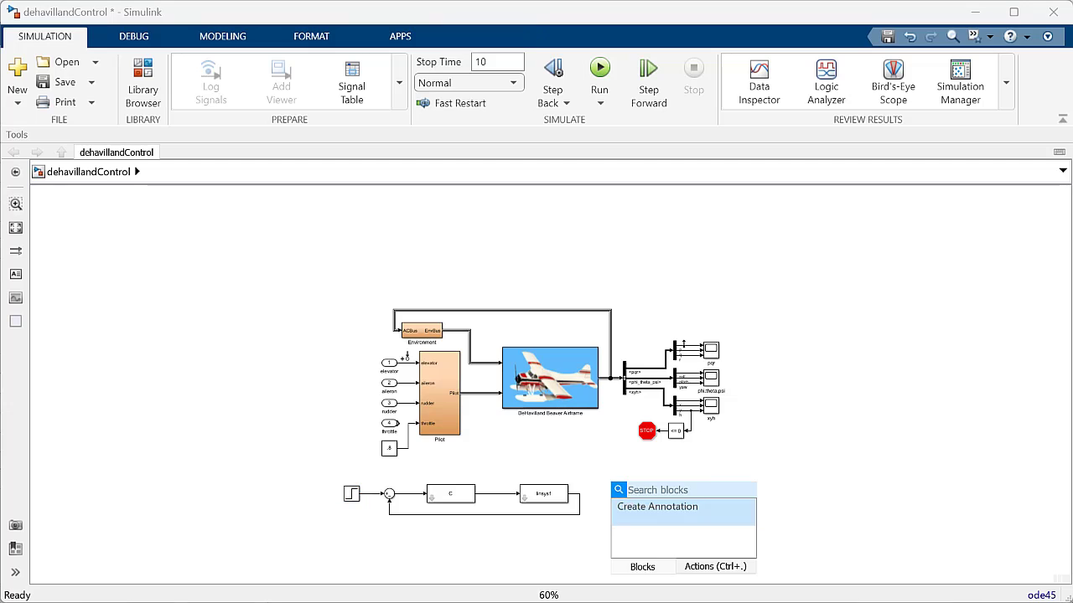
type("scope")
key("Return")
left_click_drag(579, 493, 614, 494)
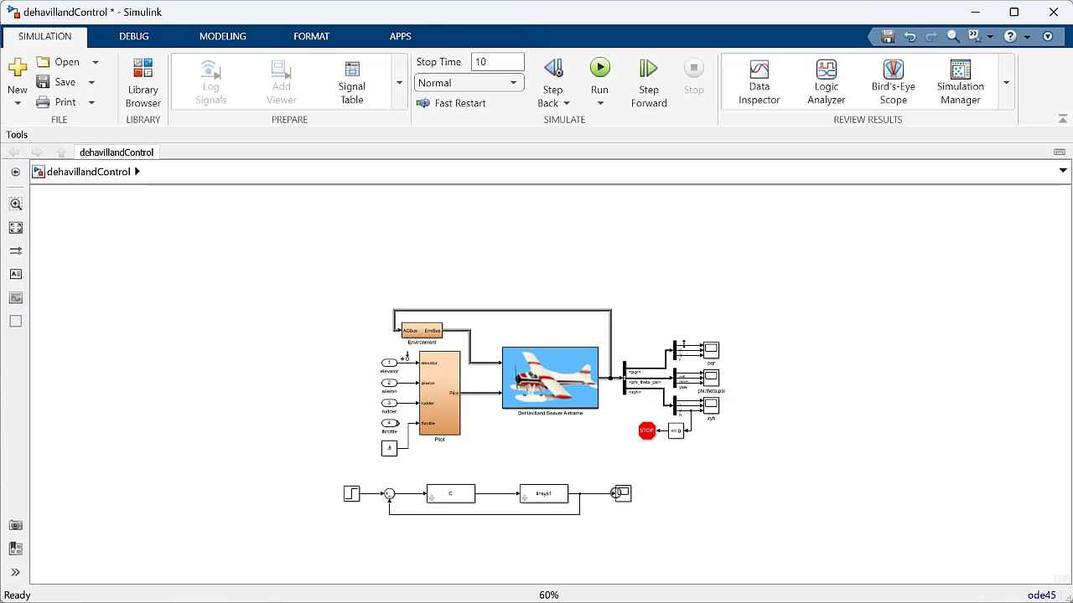
Set the simulation stop time to 450.
left_click(618, 494)
double_click(497, 62)
type("450")
double_click(622, 494)
left_click(569, 205)
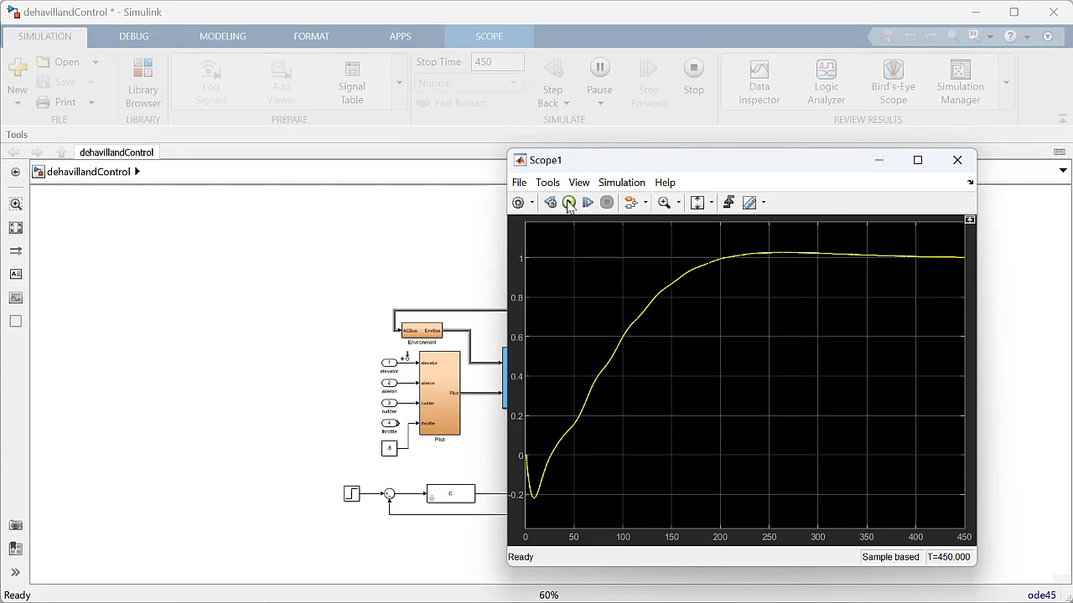